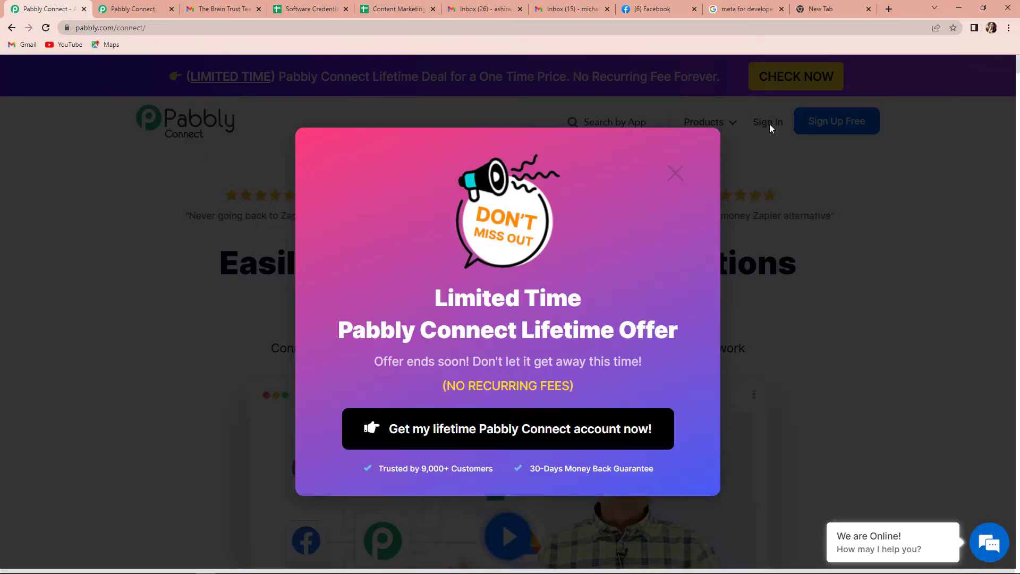
Step: Dismiss the lifetime-offer popup on the product page and go to Sign In
{"action": "left_click", "coordinate": [675, 175]}
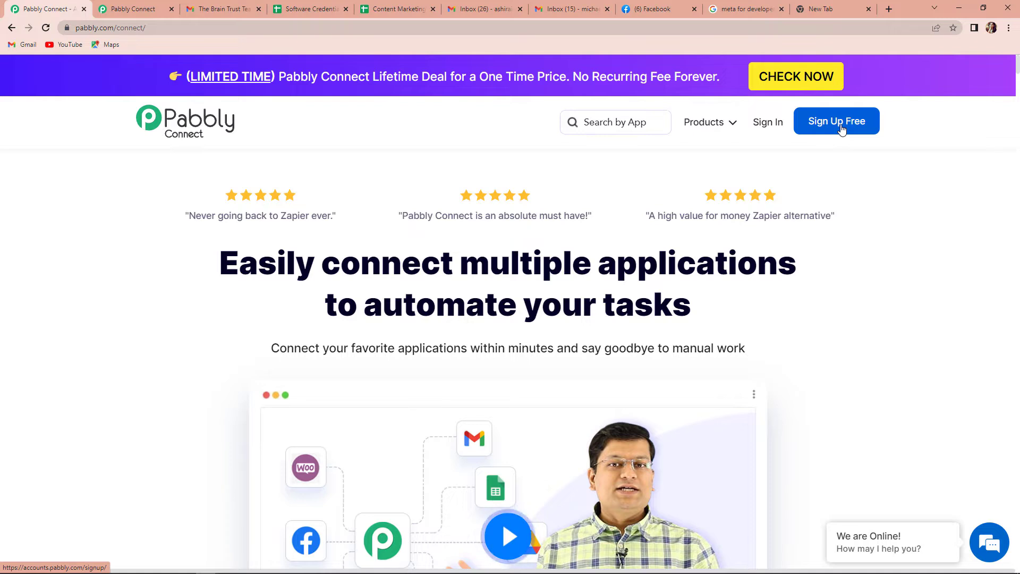
{"action": "left_click", "coordinate": [765, 123]}
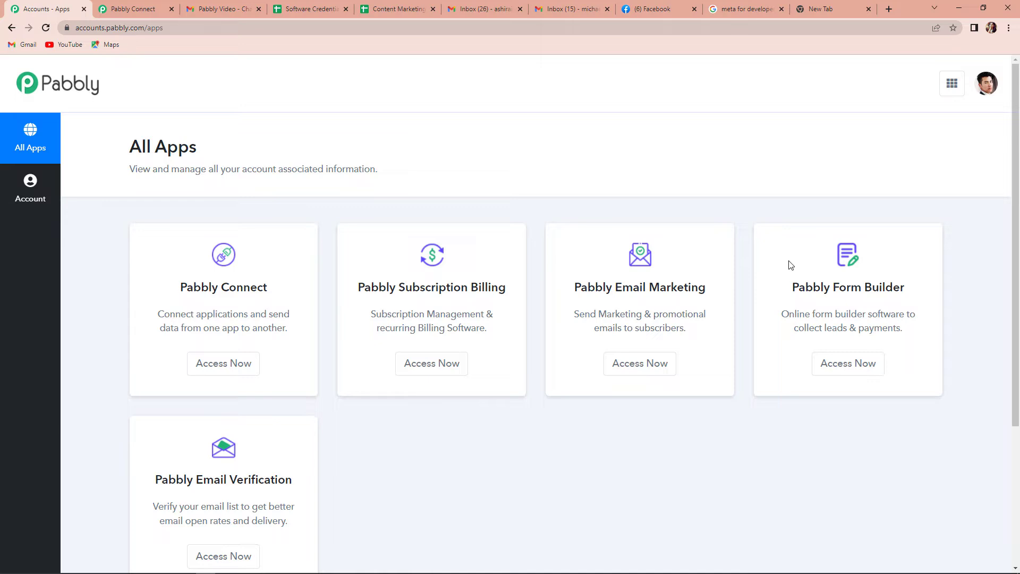
Step: Open Pabbly Connect from All Apps and start a workflow named 'Facebook Lead Ads to Gmail'
{"action": "left_click", "coordinate": [234, 363]}
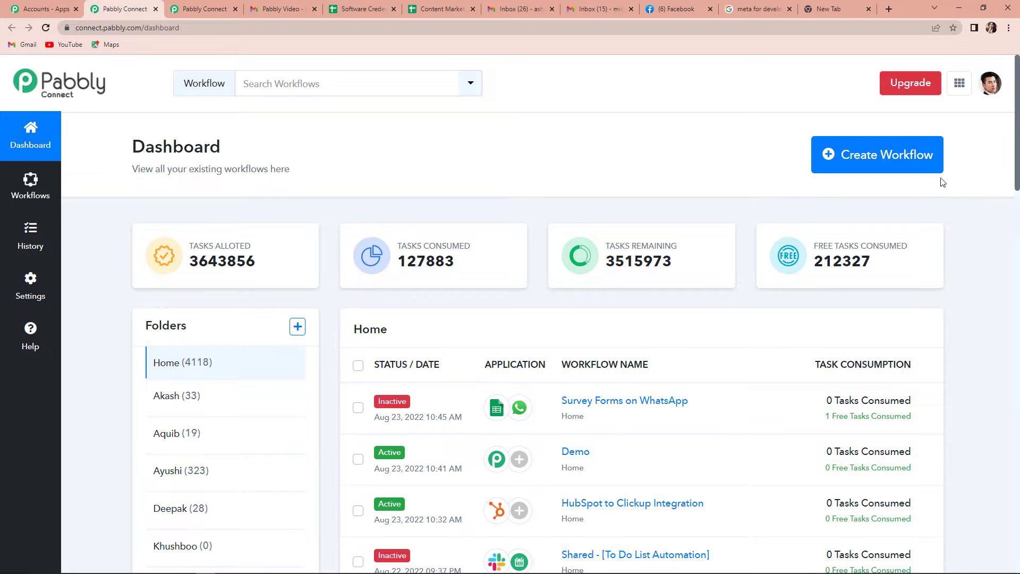
{"action": "left_click", "coordinate": [909, 162]}
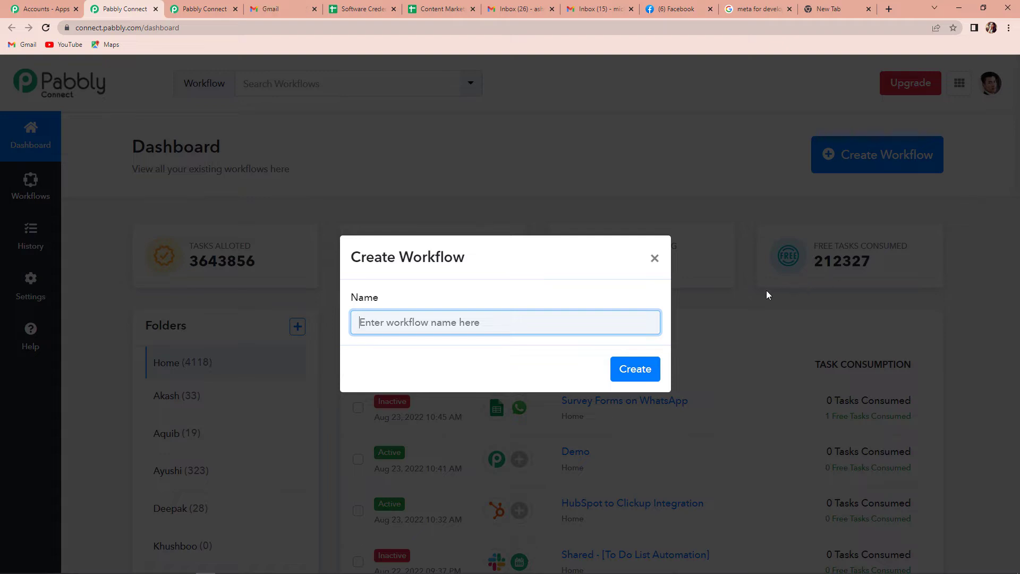
{"action": "type", "text": "Facebook"}
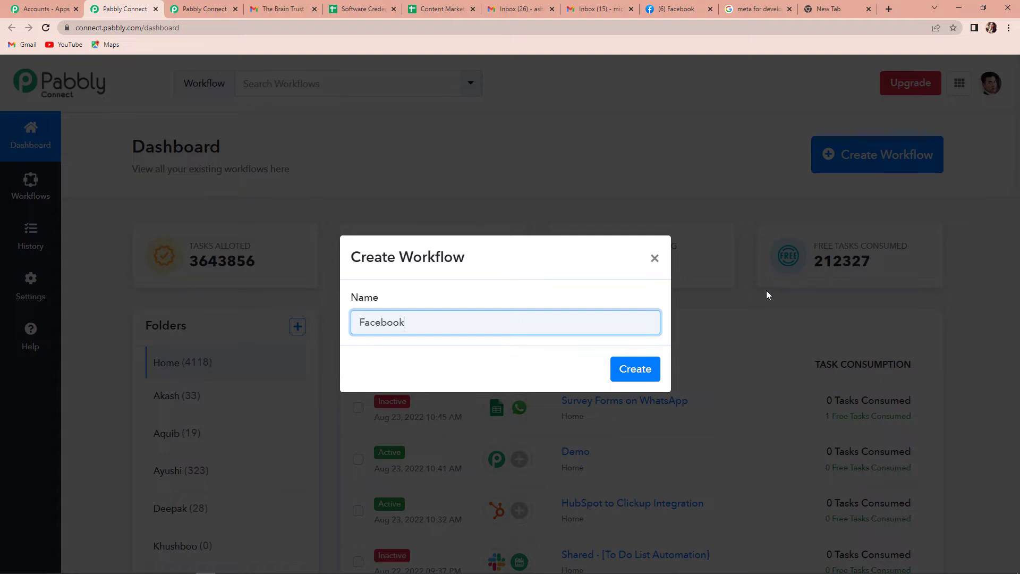
{"action": "type", "text": " Lead Ads to Gmail"}
Step: Create the workflow and set its trigger to Facebook Lead Ads New Lead (Instant)
{"action": "left_click", "coordinate": [641, 369]}
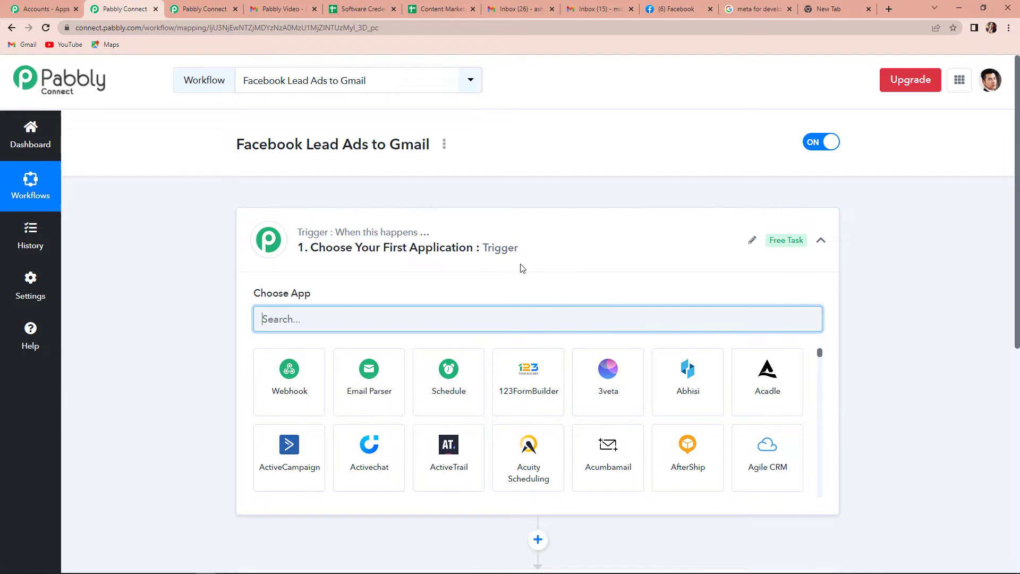
{"action": "scroll", "coordinate": [510, 345], "scroll_direction": "down", "scroll_amount": 5}
{"action": "scroll", "coordinate": [519, 376], "scroll_direction": "up", "scroll_amount": 3}
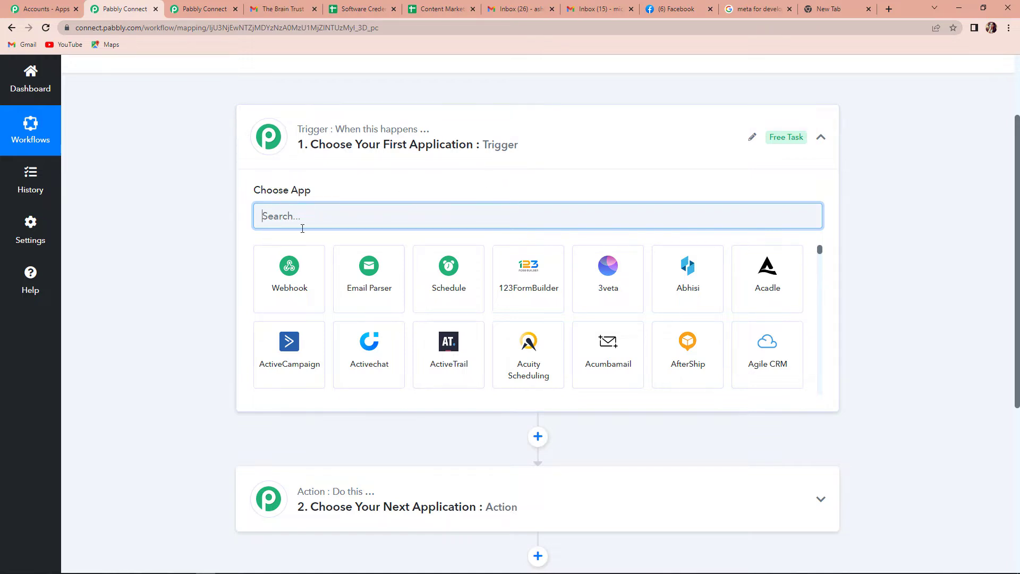
{"action": "type", "text": "Face"}
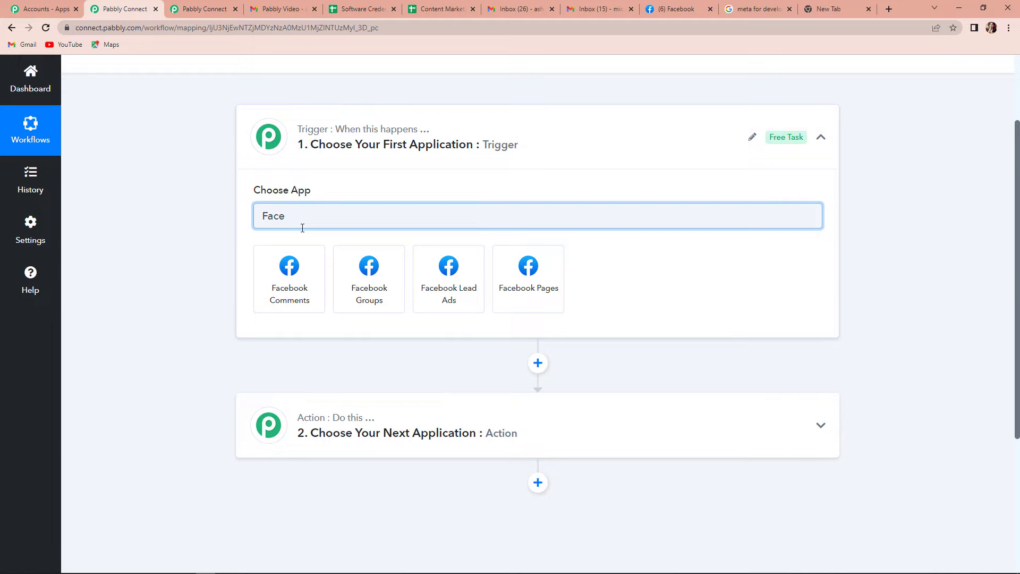
{"action": "left_click", "coordinate": [448, 279]}
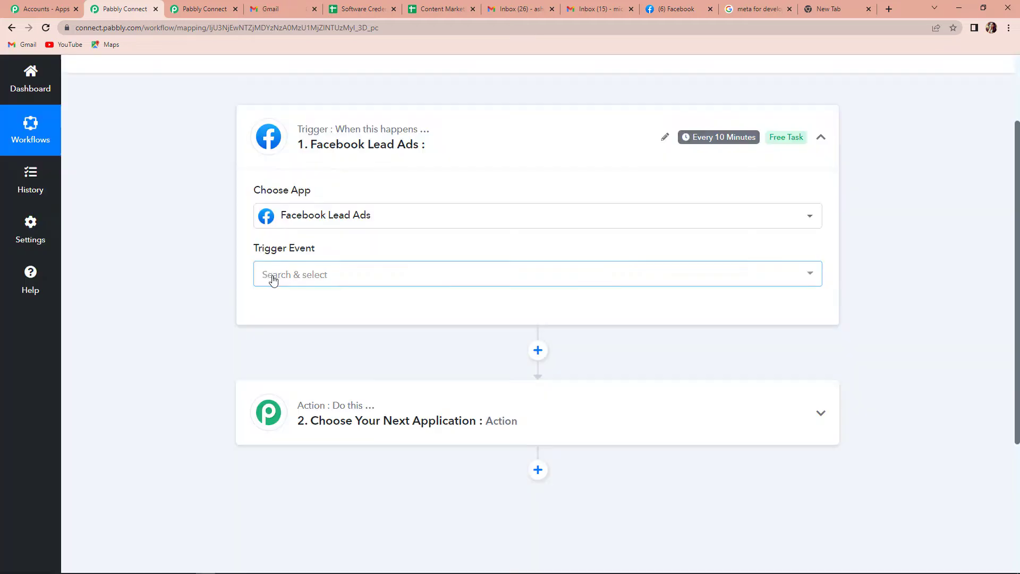
{"action": "left_click", "coordinate": [272, 280]}
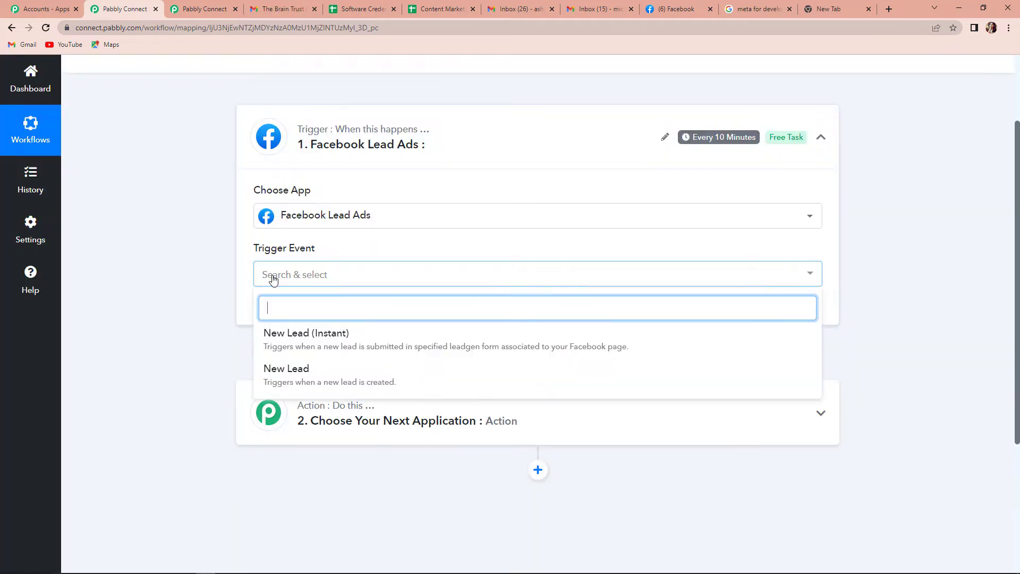
{"action": "left_click", "coordinate": [357, 342]}
Step: Add a new Facebook Lead Ads connection and authorize it
{"action": "left_click", "coordinate": [286, 317]}
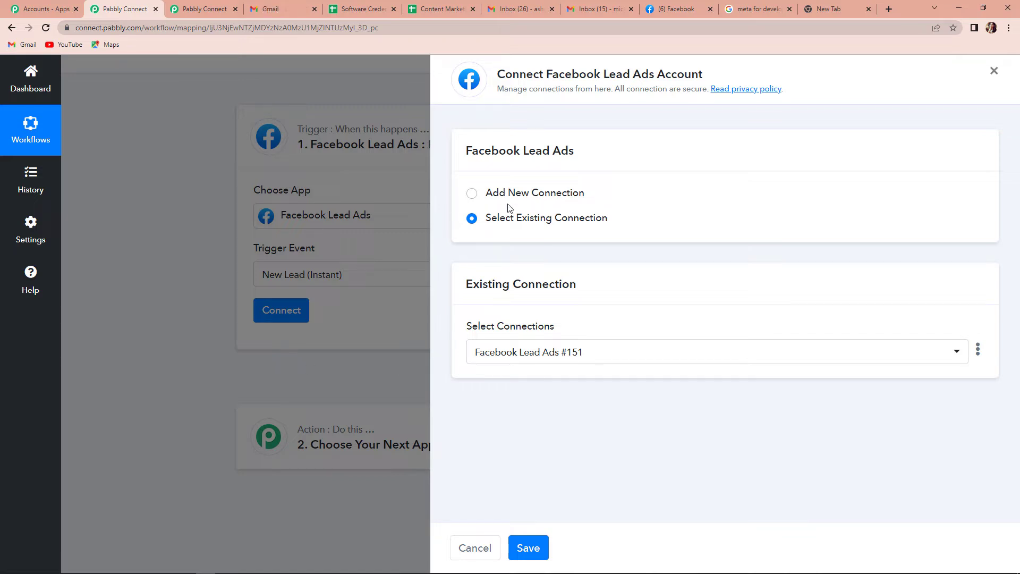
{"action": "left_click", "coordinate": [472, 195]}
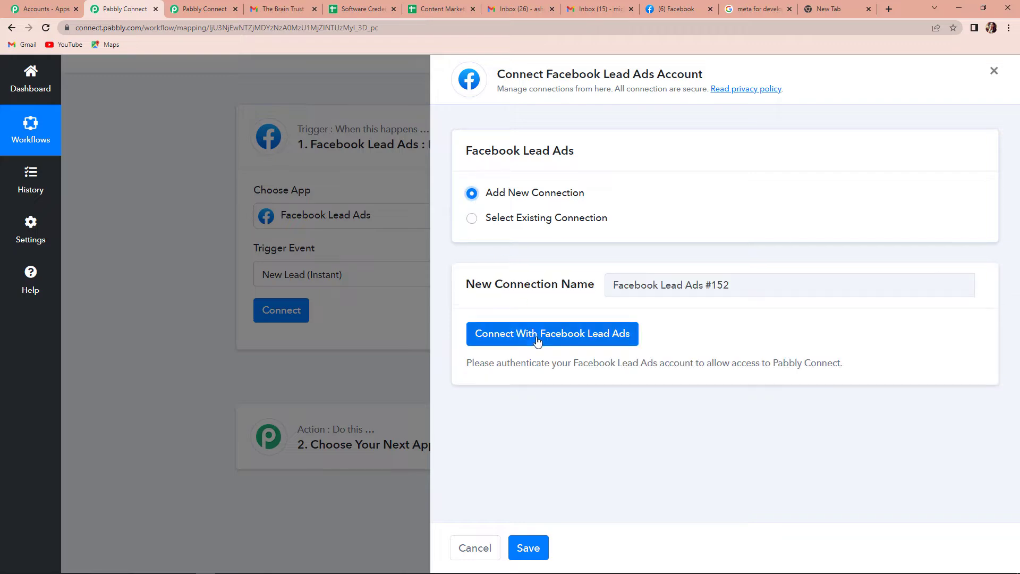
{"action": "left_click", "coordinate": [515, 334]}
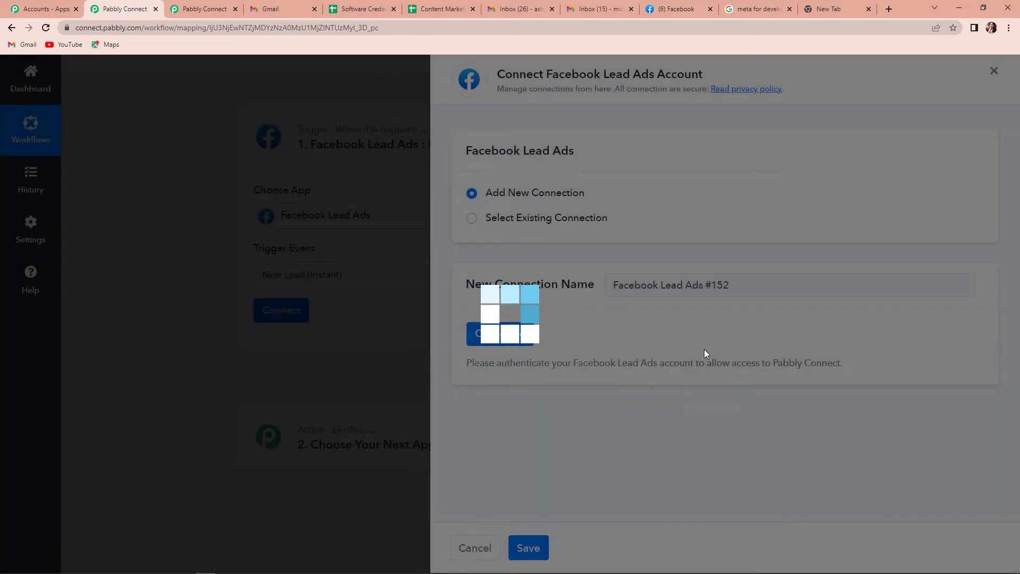
{"action": "scroll", "coordinate": [558, 326], "scroll_direction": "down", "scroll_amount": 3}
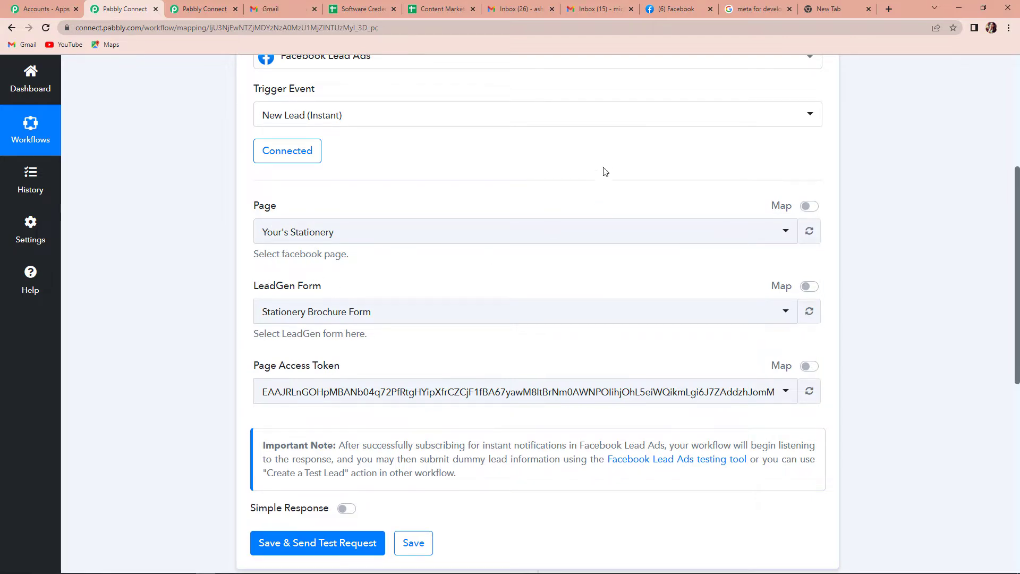
Step: Browse the managed Pages on Facebook, then reopen the trigger's Page list in Pabbly
{"action": "left_click", "coordinate": [668, 11]}
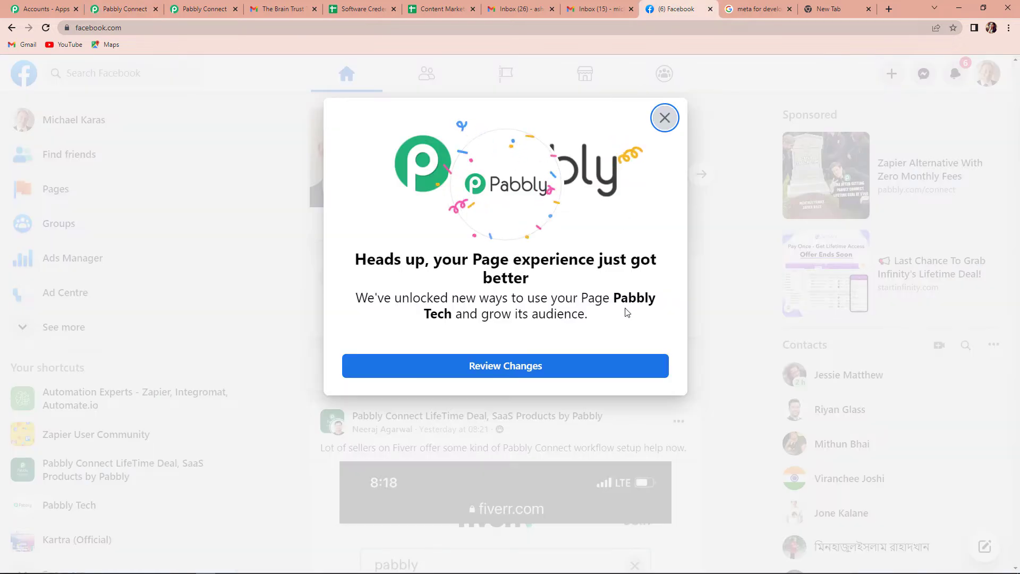
{"action": "left_click", "coordinate": [667, 127]}
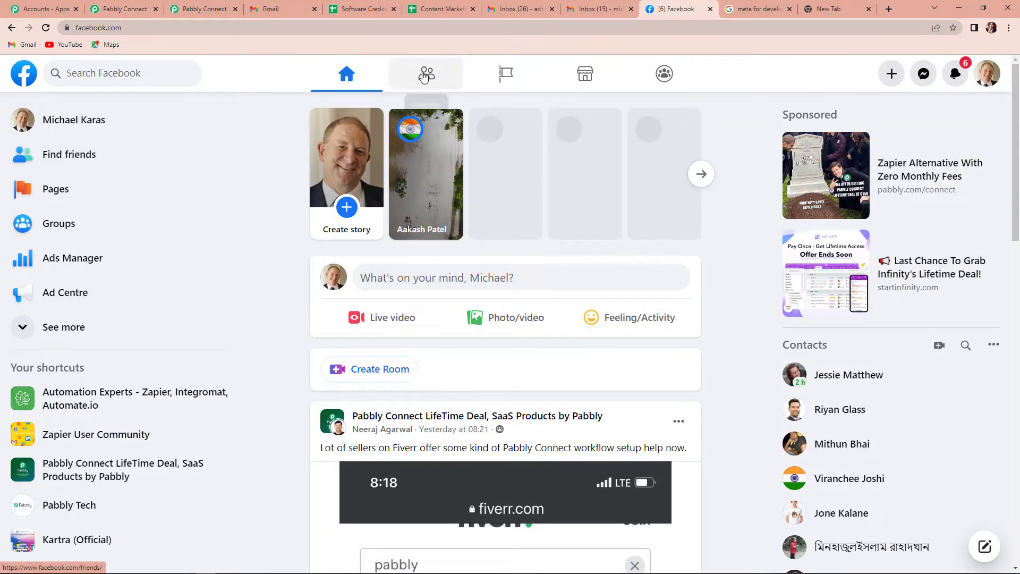
{"action": "left_click", "coordinate": [505, 76]}
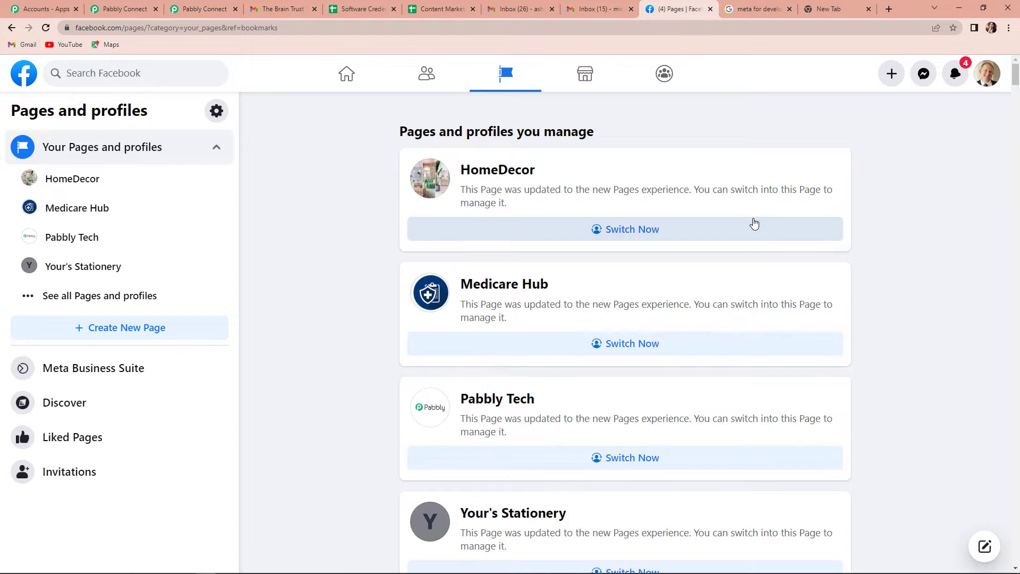
{"action": "scroll", "coordinate": [754, 225], "scroll_direction": "down", "scroll_amount": 3}
{"action": "scroll", "coordinate": [825, 283], "scroll_direction": "down", "scroll_amount": 6}
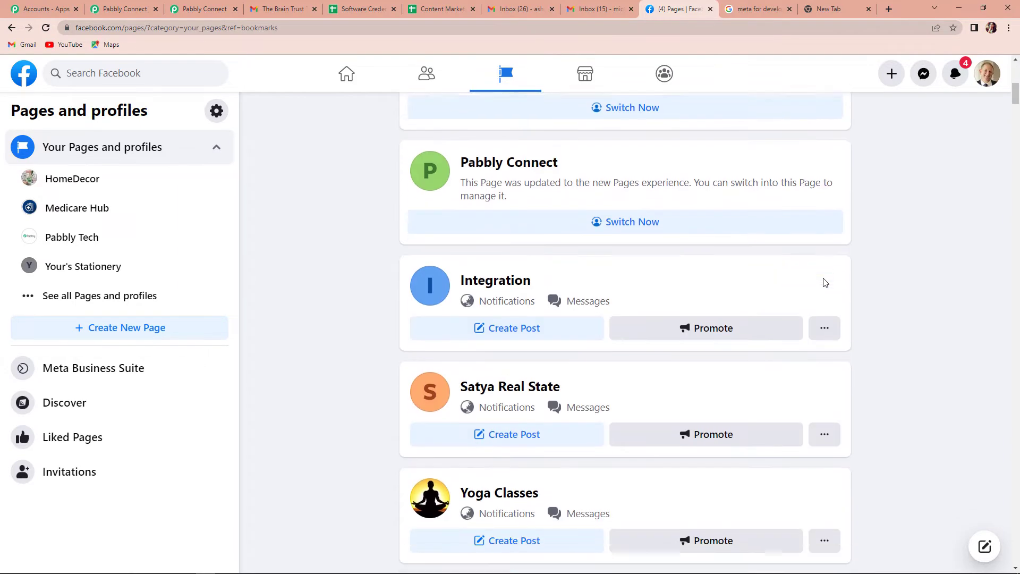
{"action": "scroll", "coordinate": [825, 282], "scroll_direction": "down", "scroll_amount": 5}
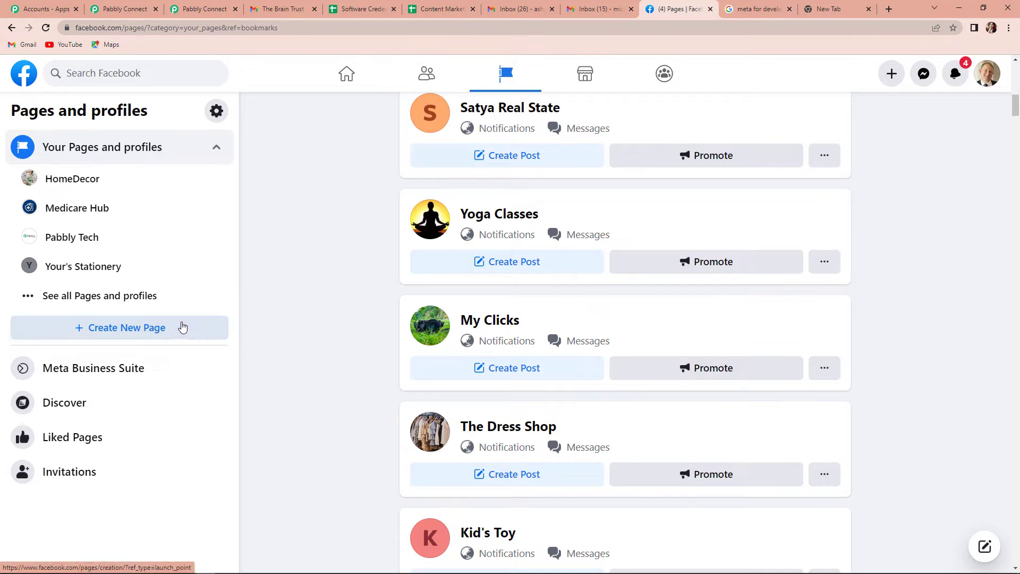
{"action": "left_click", "coordinate": [125, 12]}
{"action": "left_click", "coordinate": [343, 234]}
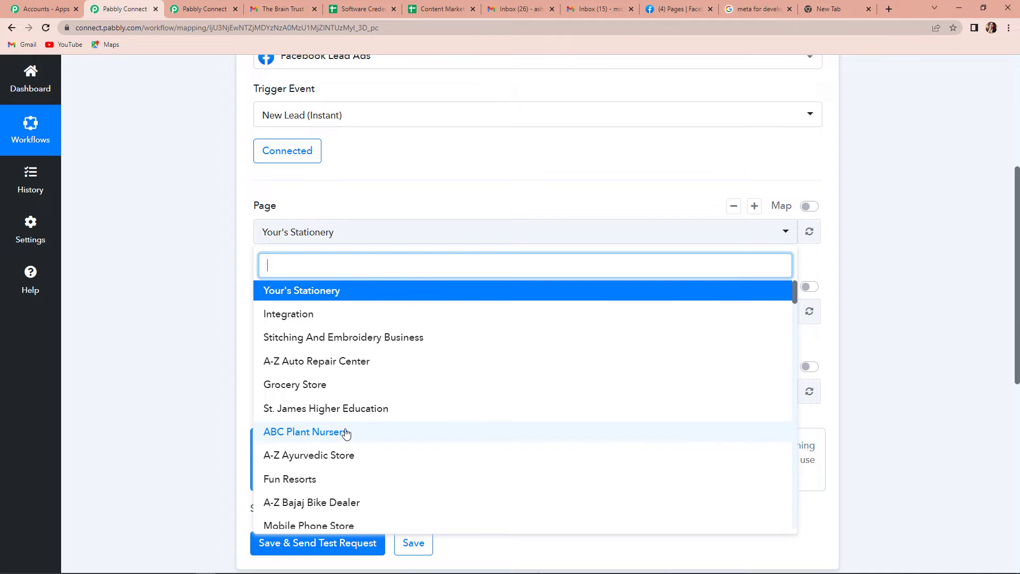
Step: Select ABC Plant Nursery as the trigger page, save and send a test request, then open the Lead Ads testing tool
{"action": "left_click", "coordinate": [314, 432]}
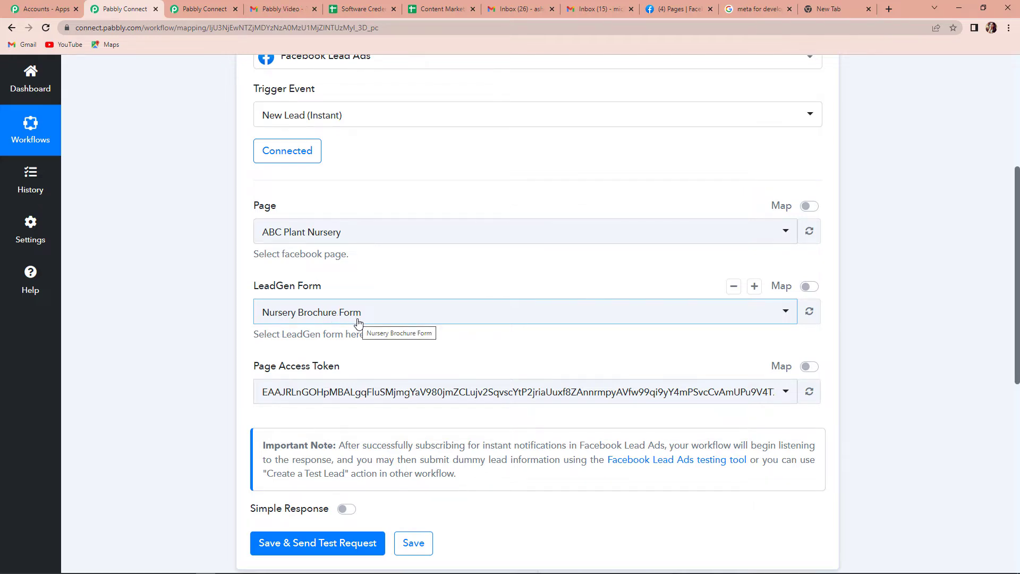
{"action": "scroll", "coordinate": [359, 318], "scroll_direction": "down", "scroll_amount": 2}
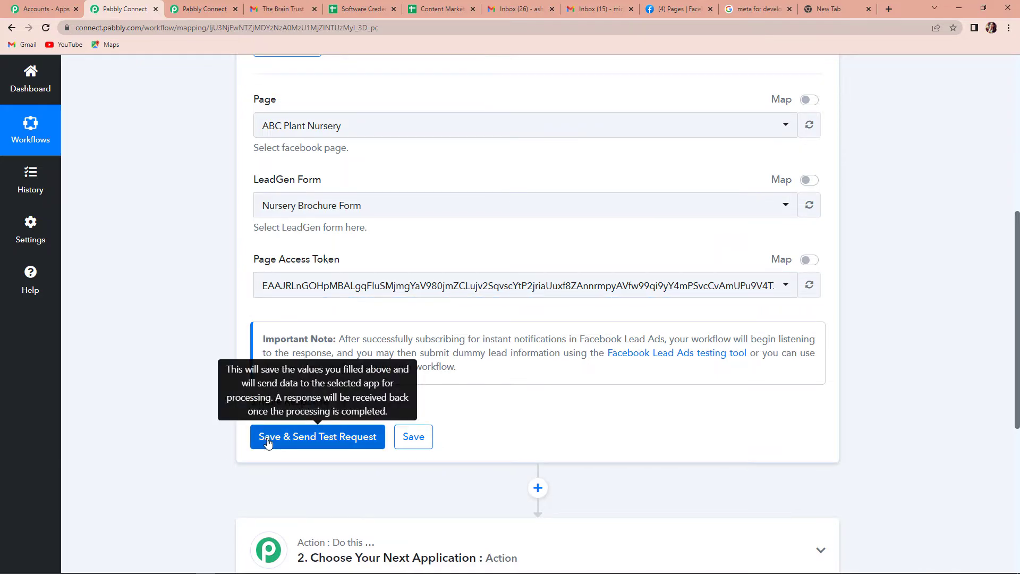
{"action": "left_click", "coordinate": [360, 438]}
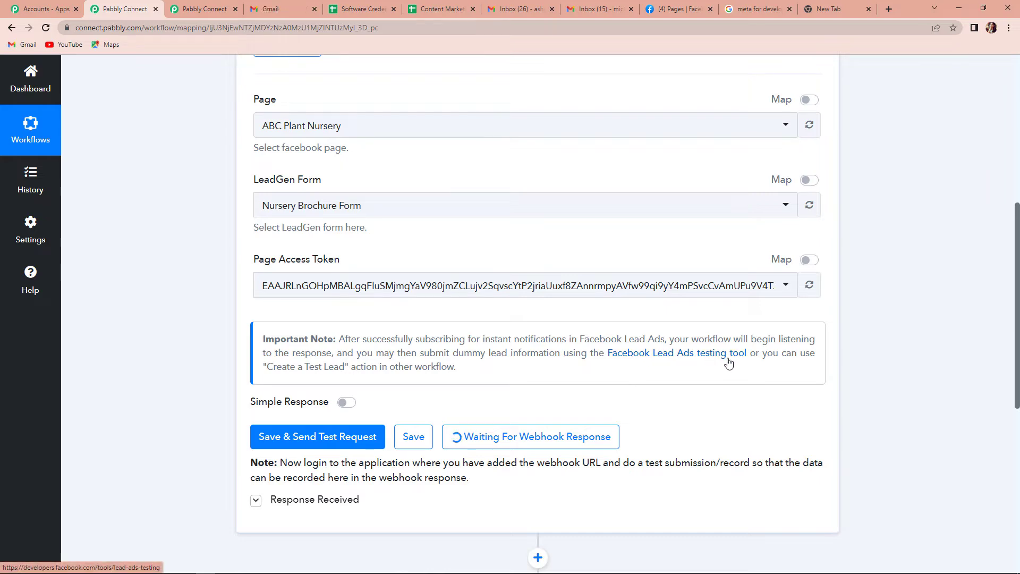
{"action": "left_click", "coordinate": [703, 359]}
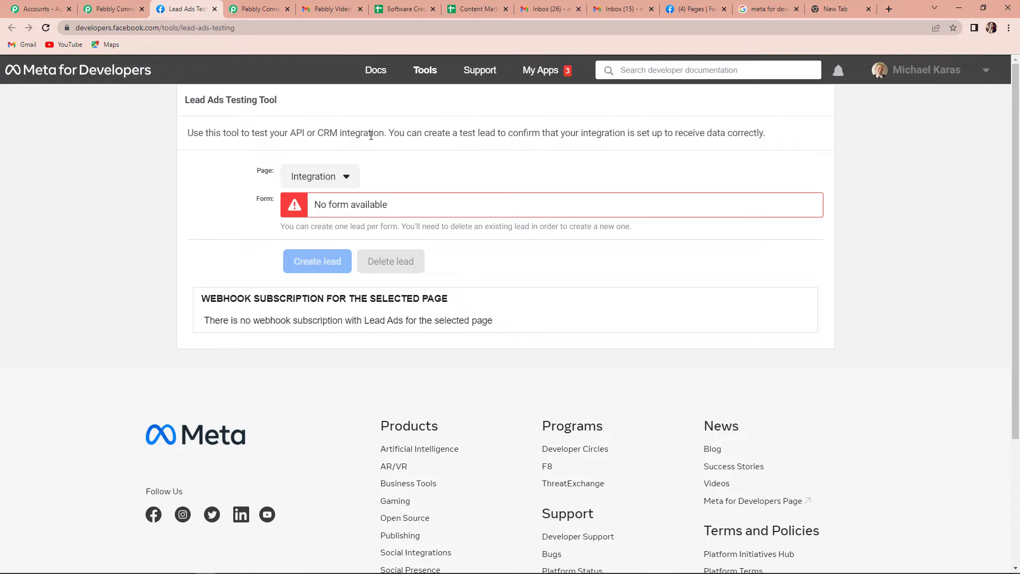
Step: In the Lead Ads Testing Tool, select ABC Plant Nursery and preview the Nursery Brochure Form
{"action": "left_click", "coordinate": [346, 177]}
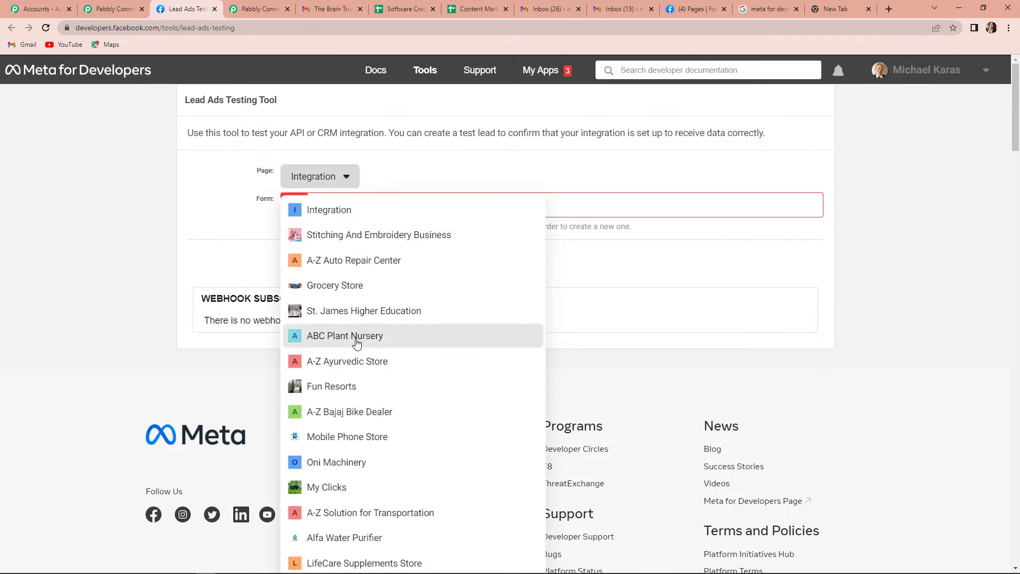
{"action": "left_click", "coordinate": [356, 337]}
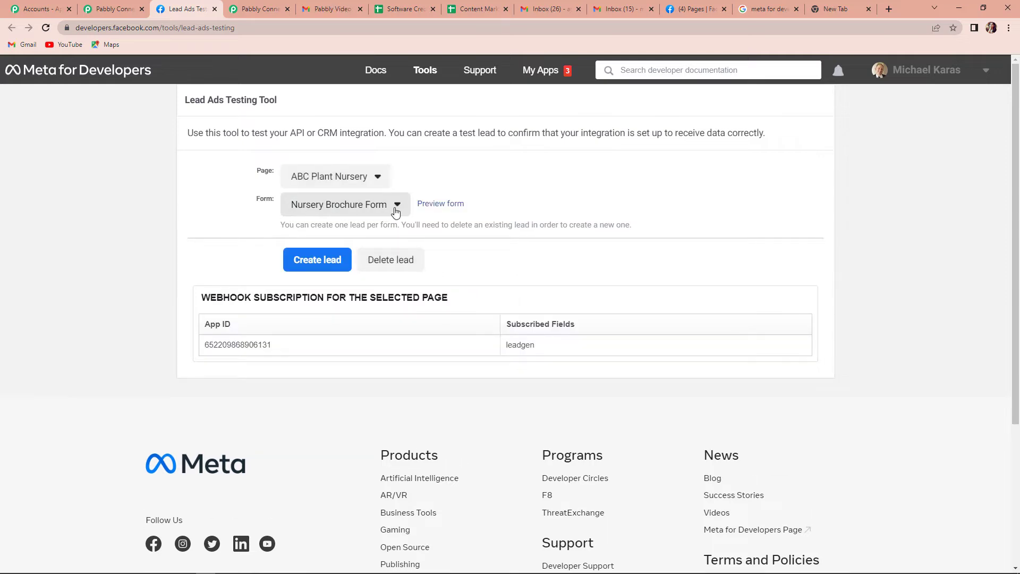
{"action": "left_click", "coordinate": [444, 207]}
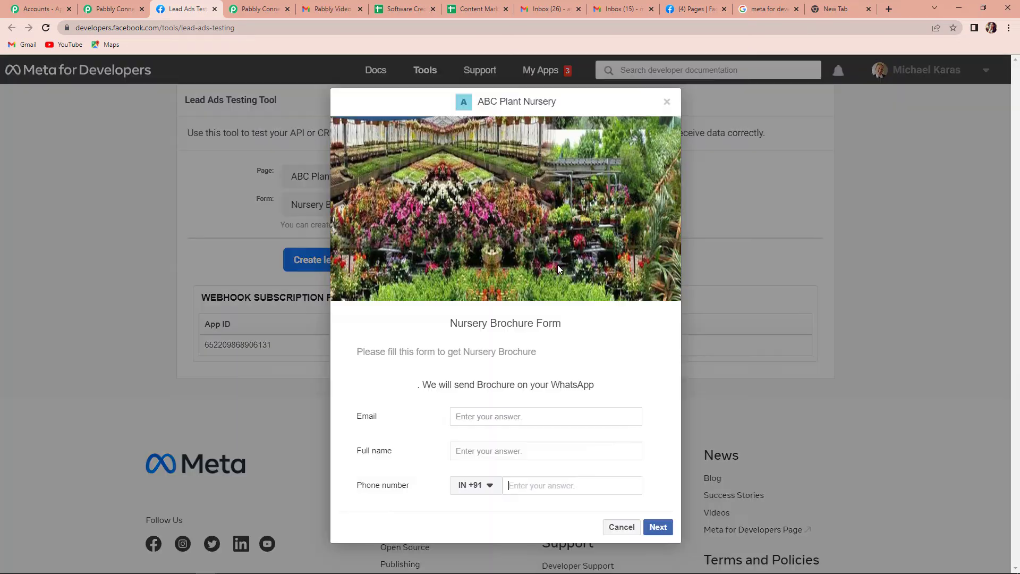
Step: Fill in the lead's email, full name and phone number, submit the test lead, and return to Pabbly
{"action": "left_click", "coordinate": [487, 416]}
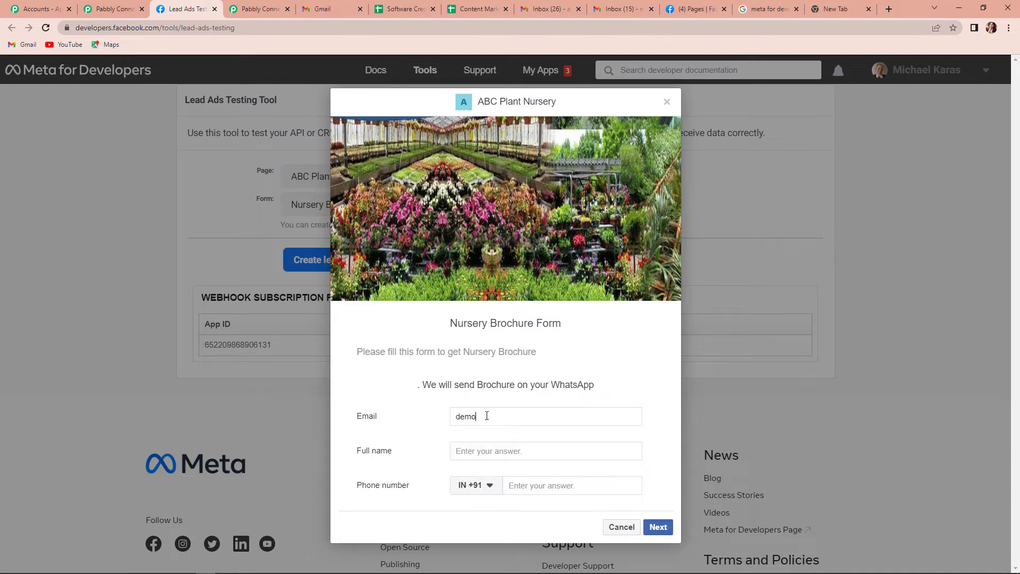
{"action": "left_click", "coordinate": [513, 452]}
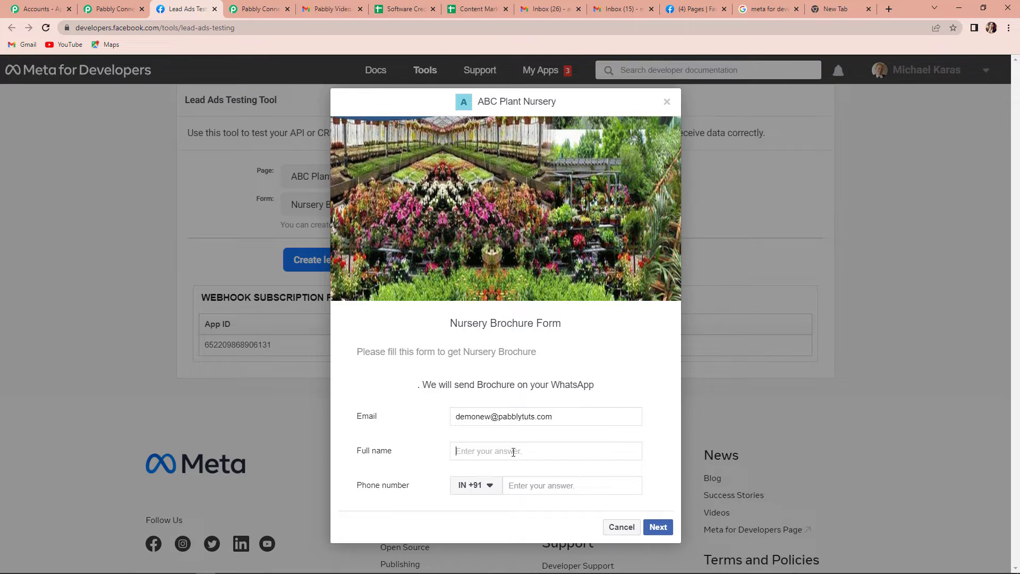
{"action": "type", "text": "Demo New"}
{"action": "left_click", "coordinate": [540, 481]}
{"action": "type", "text": "91111 11111"}
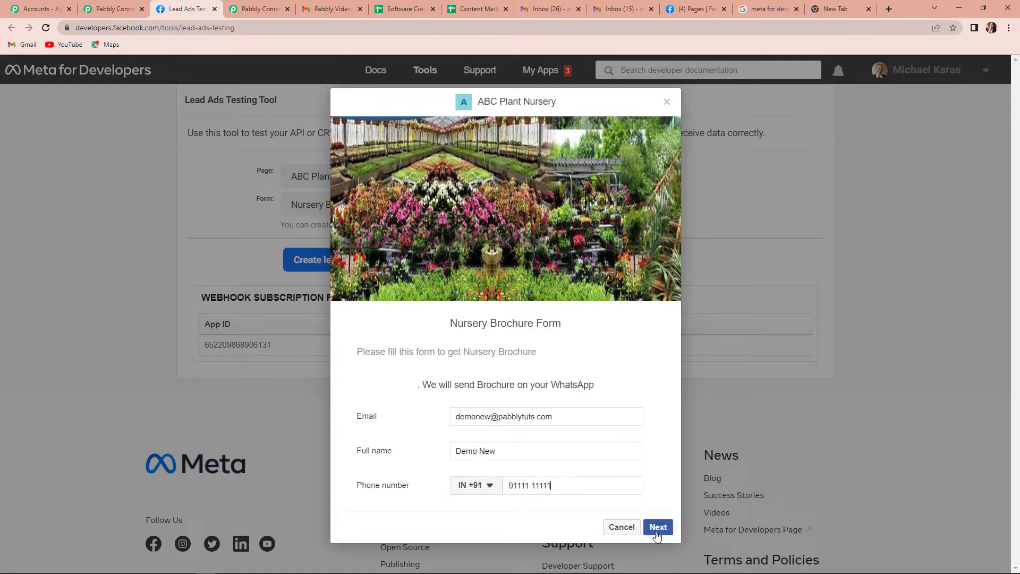
{"action": "left_click", "coordinate": [657, 528]}
{"action": "left_click", "coordinate": [653, 405]}
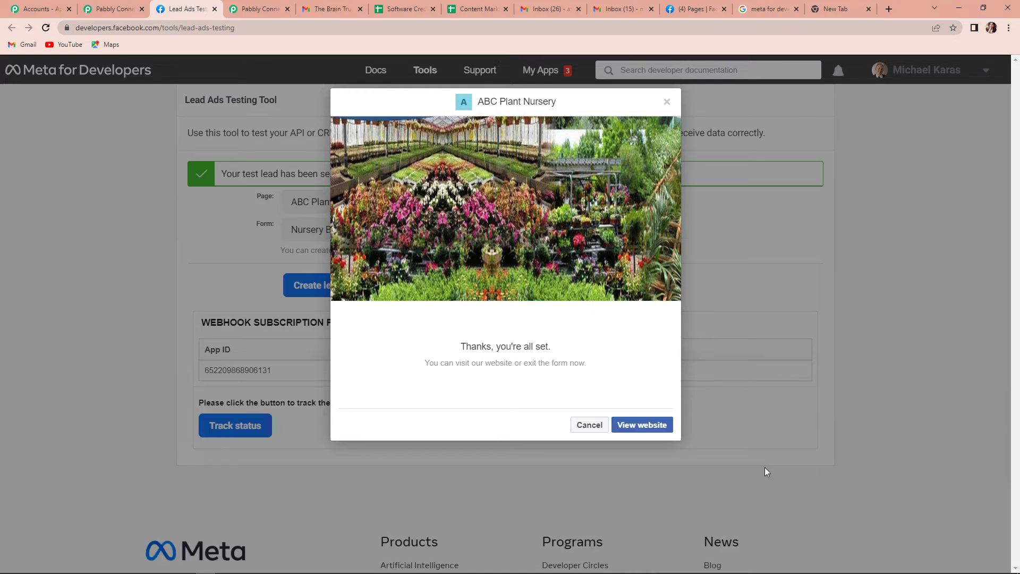
{"action": "left_click", "coordinate": [113, 9]}
{"action": "scroll", "coordinate": [621, 401], "scroll_direction": "down", "scroll_amount": 3}
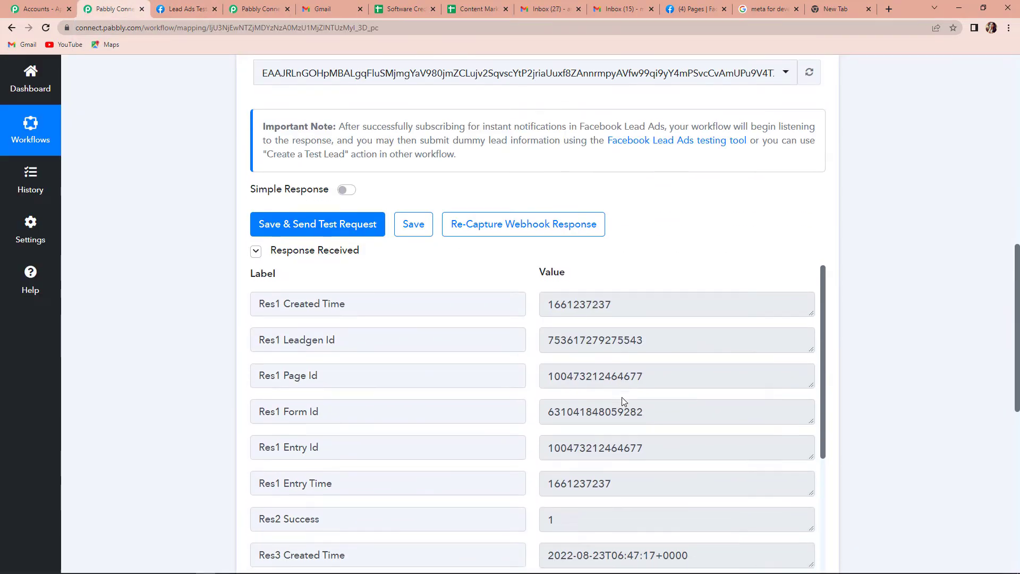
Step: Set the next action step to Gmail with the Send Email event
{"action": "scroll", "coordinate": [623, 400], "scroll_direction": "down", "scroll_amount": 4}
{"action": "scroll", "coordinate": [624, 401], "scroll_direction": "down", "scroll_amount": 4}
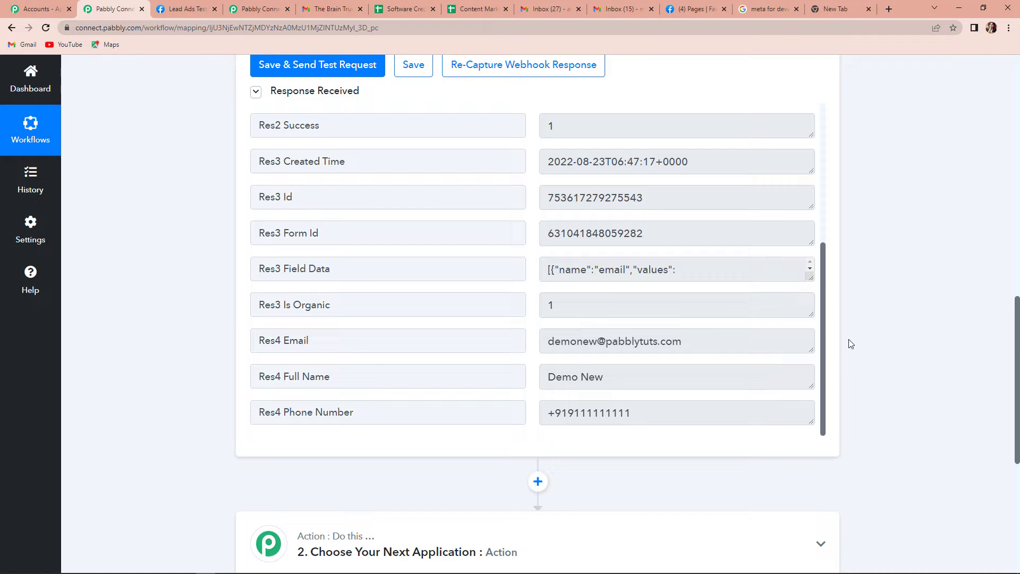
{"action": "scroll", "coordinate": [850, 345], "scroll_direction": "down", "scroll_amount": 5}
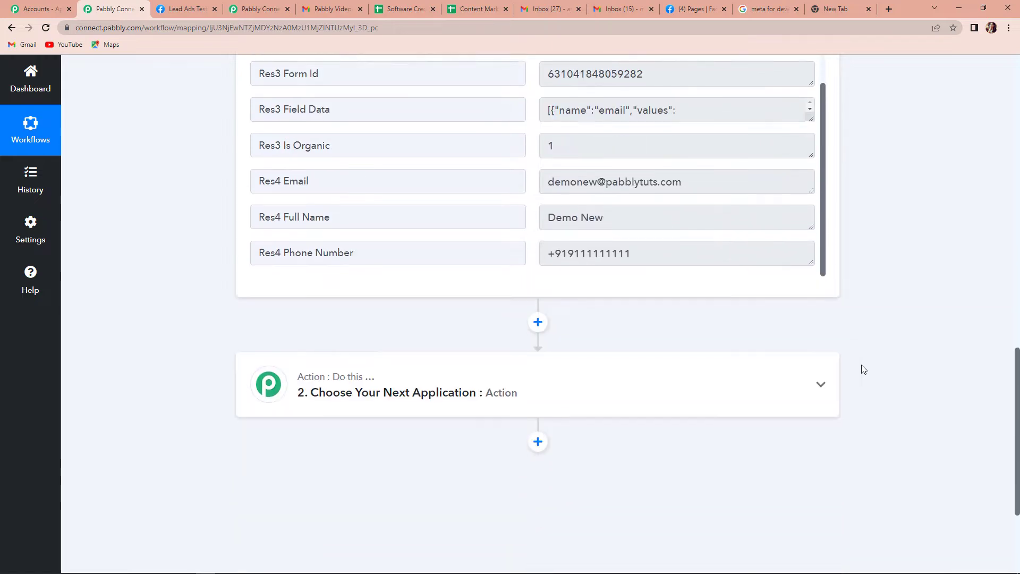
{"action": "left_click", "coordinate": [334, 287]}
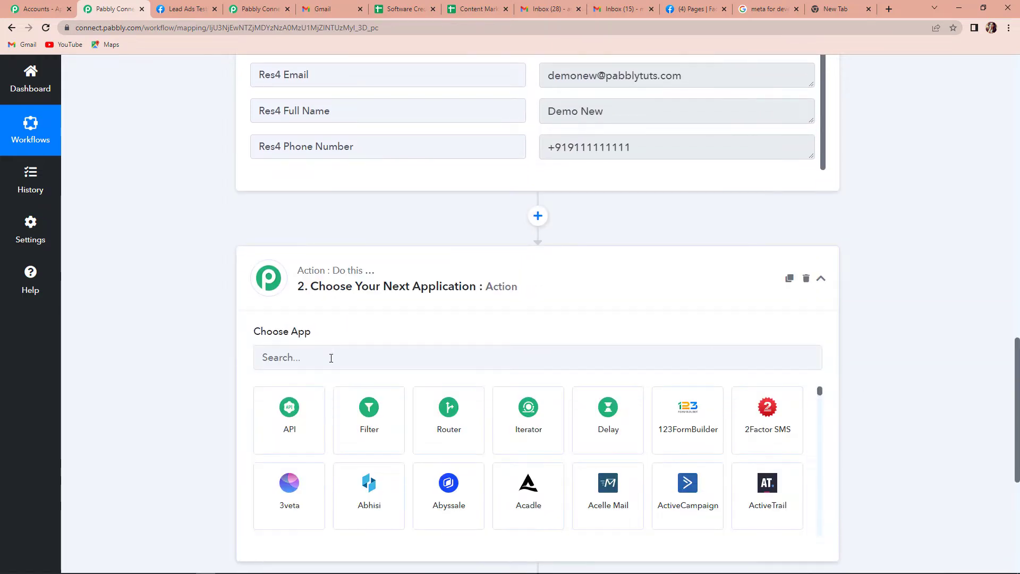
{"action": "left_click", "coordinate": [331, 358]}
{"action": "type", "text": "gmail"}
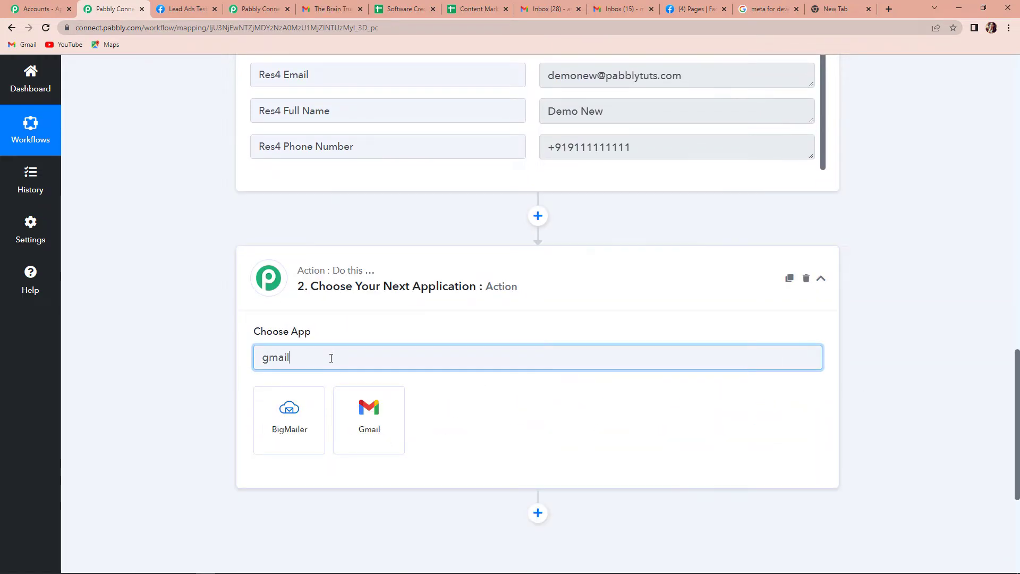
{"action": "left_click", "coordinate": [351, 418]}
{"action": "left_click", "coordinate": [354, 417]}
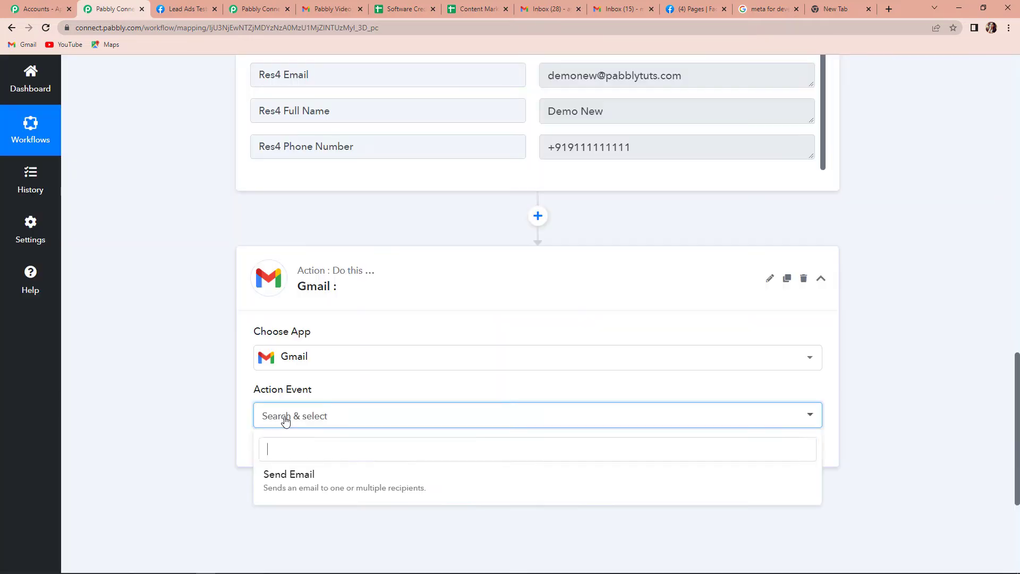
{"action": "left_click", "coordinate": [289, 480]}
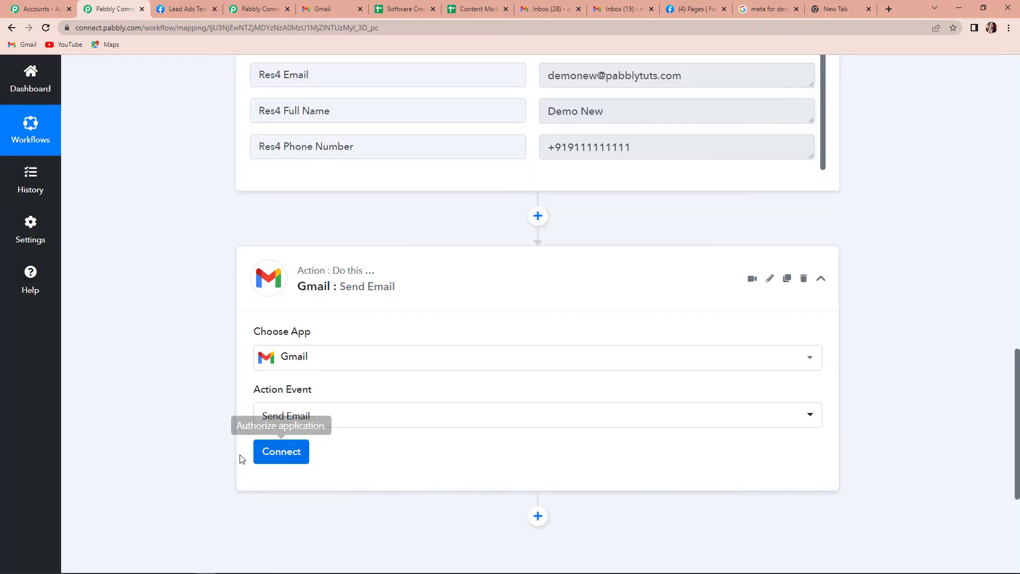
Step: Start adding a new Gmail connection for the Send Email step
{"action": "left_click", "coordinate": [284, 455]}
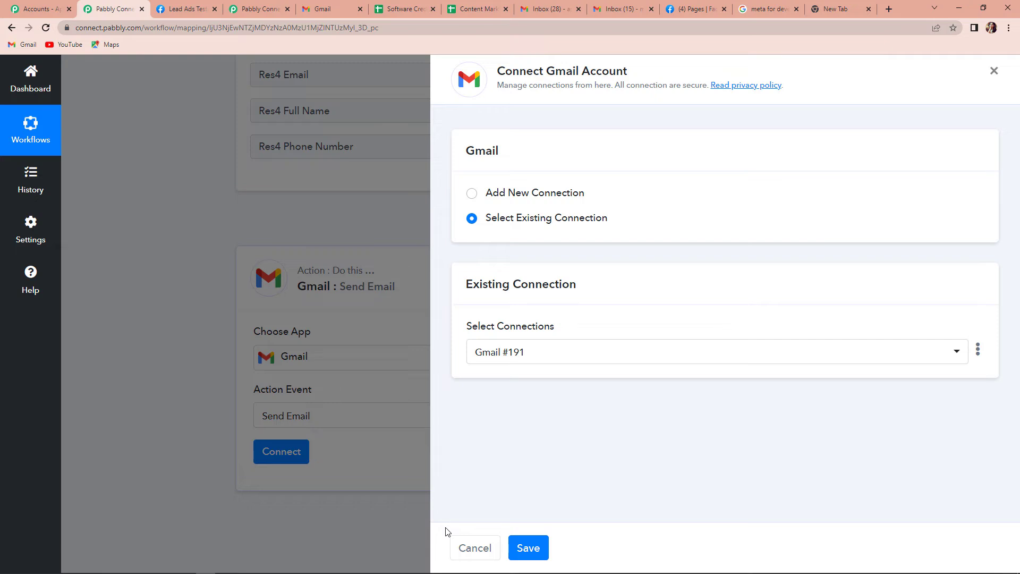
{"action": "left_click", "coordinate": [472, 194]}
{"action": "left_click", "coordinate": [531, 333]}
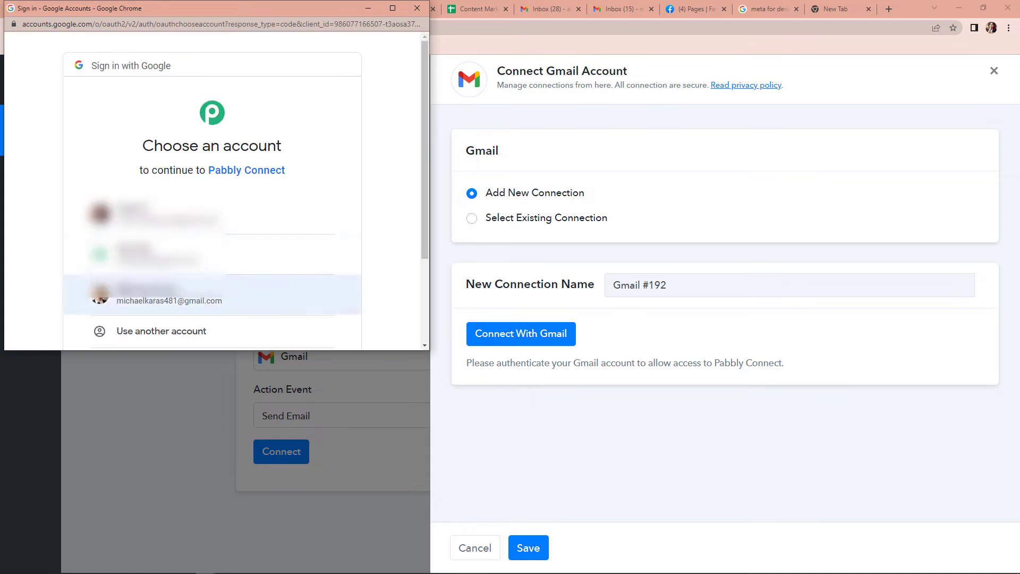
Step: Choose the Google account and grant Pabbly Connect access so the Gmail connection shows Connected
{"action": "left_click", "coordinate": [139, 297]}
{"action": "scroll", "coordinate": [303, 255], "scroll_direction": "down", "scroll_amount": 4}
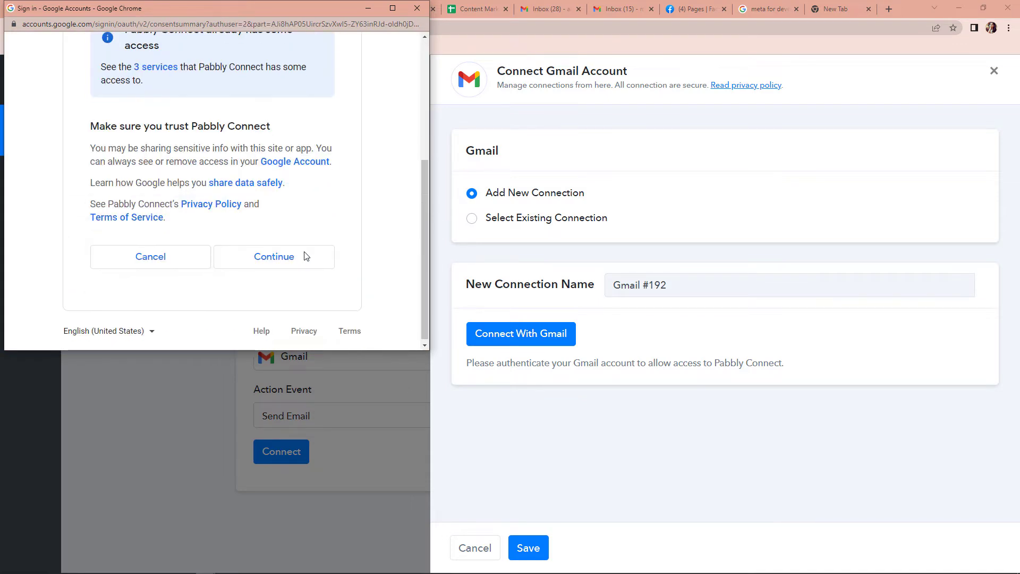
{"action": "left_click", "coordinate": [287, 259]}
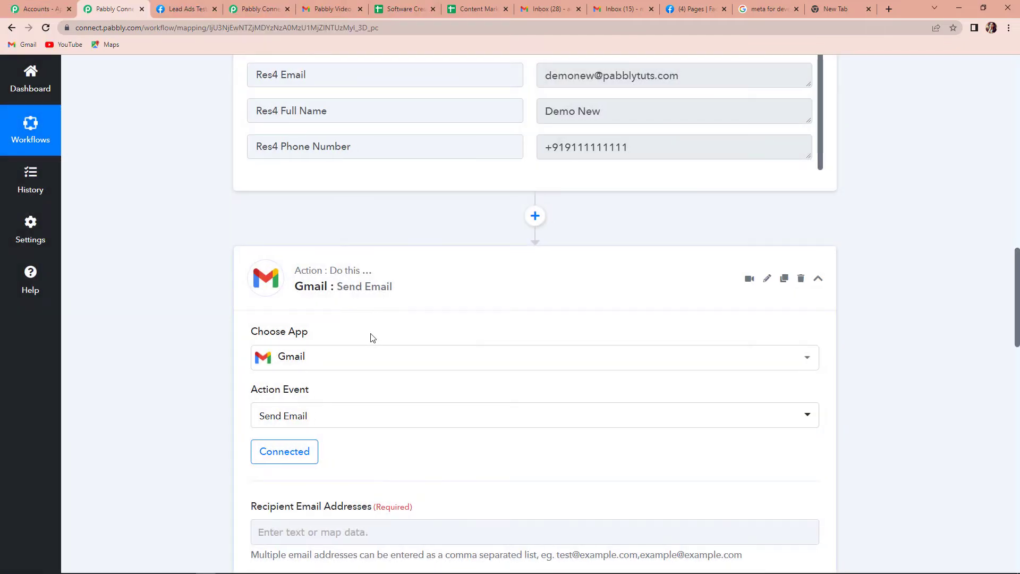
{"action": "scroll", "coordinate": [371, 330], "scroll_direction": "down", "scroll_amount": 8}
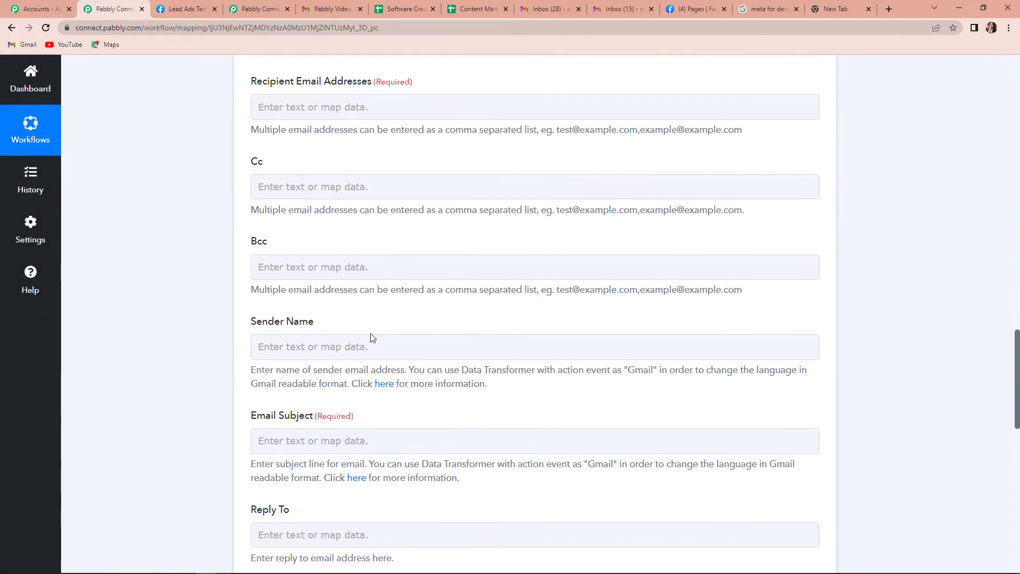
{"action": "scroll", "coordinate": [369, 319], "scroll_direction": "up", "scroll_amount": 2}
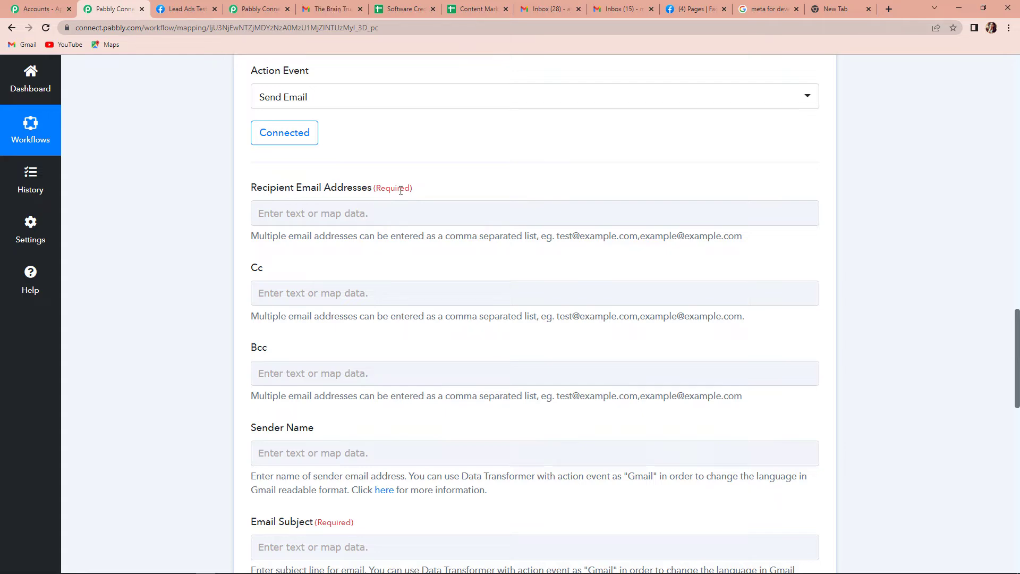
Step: Enter the recipient's e-mail address, leaving Cc and Bcc empty
{"action": "left_click", "coordinate": [320, 218]}
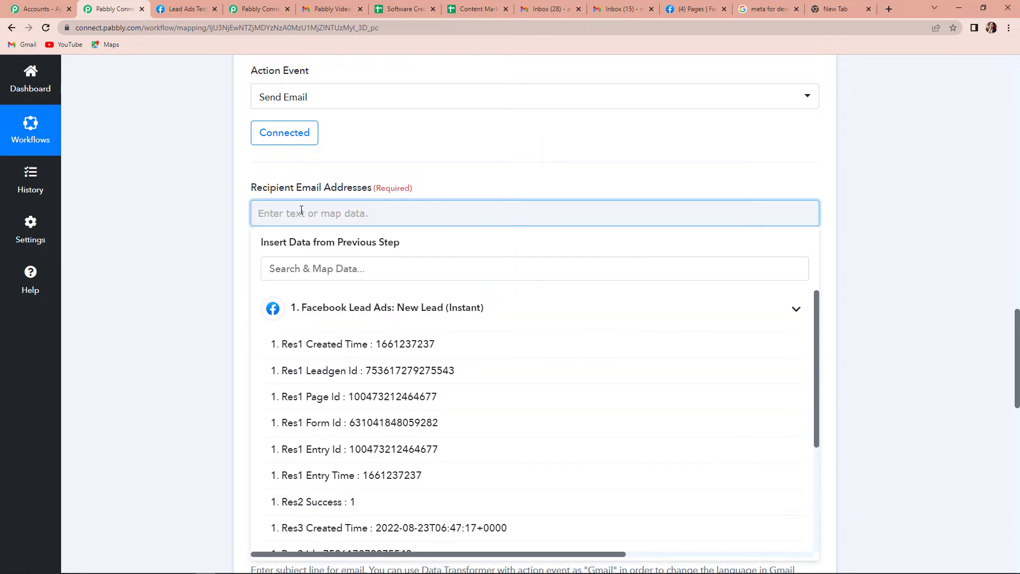
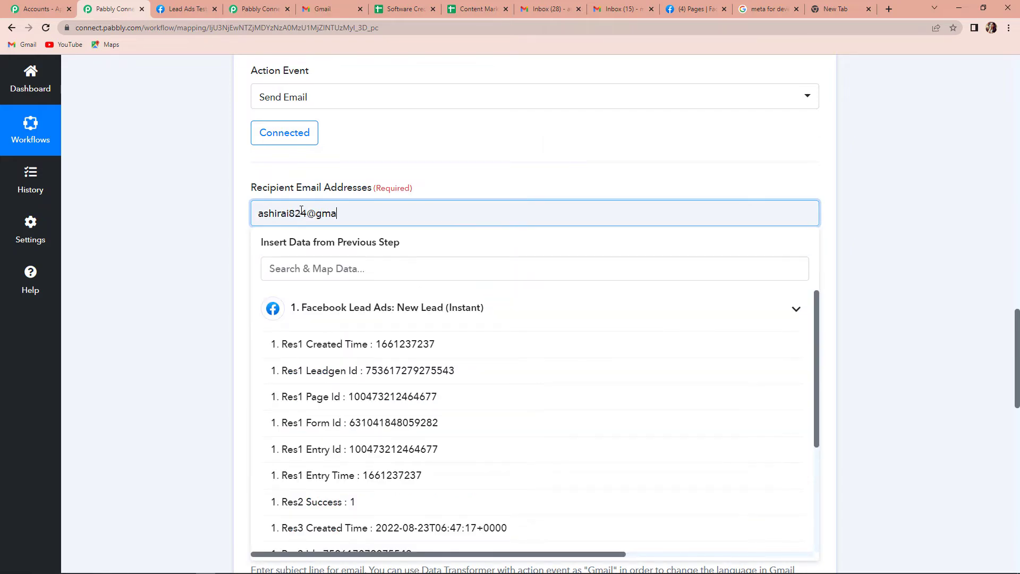
{"action": "left_click", "coordinate": [233, 234]}
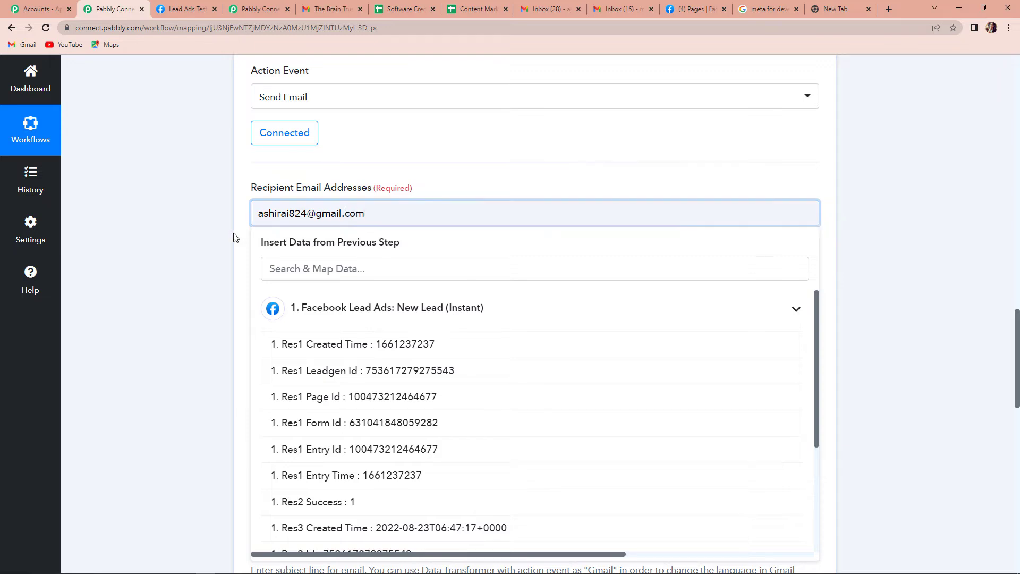
{"action": "scroll", "coordinate": [170, 245], "scroll_direction": "down", "scroll_amount": 3}
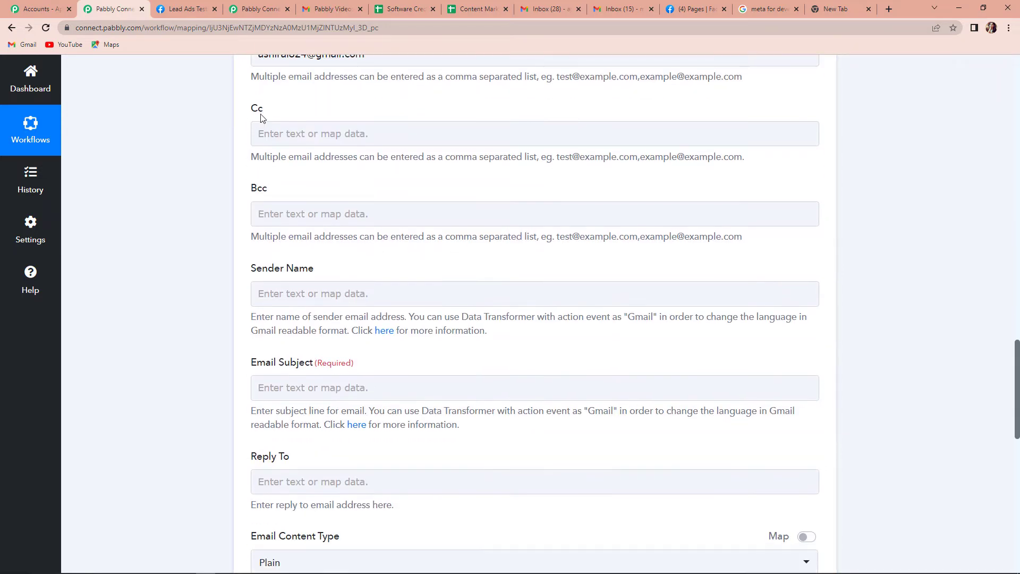
{"action": "left_click", "coordinate": [282, 128]}
{"action": "left_click", "coordinate": [287, 219]}
{"action": "left_click", "coordinate": [245, 249]}
{"action": "scroll", "coordinate": [212, 219], "scroll_direction": "down", "scroll_amount": 2}
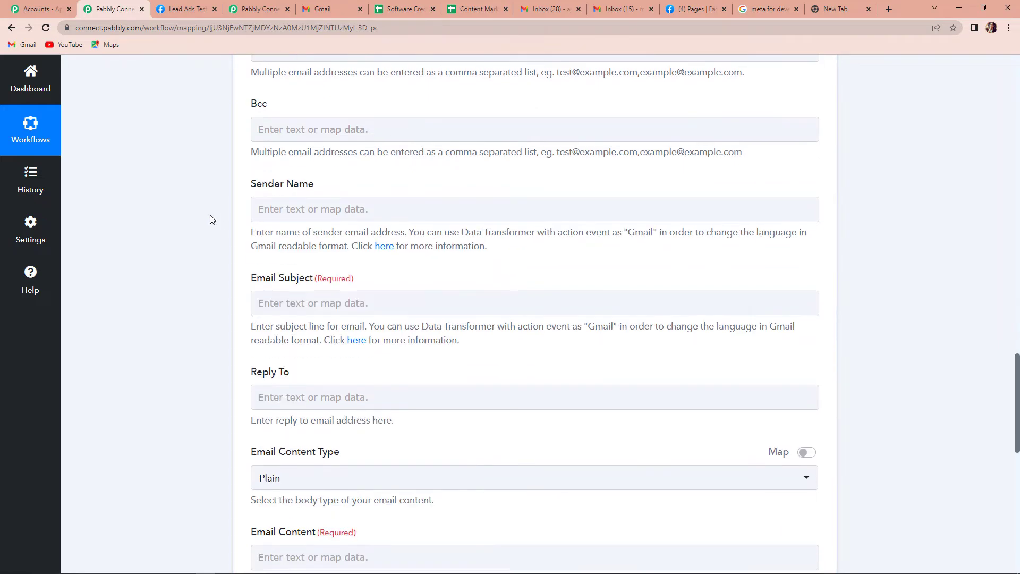
Step: Set the sender name to 'Pabbly Connect' and the subject to 'New Sales Lead'
{"action": "left_click", "coordinate": [278, 190]}
{"action": "left_click", "coordinate": [278, 190]}
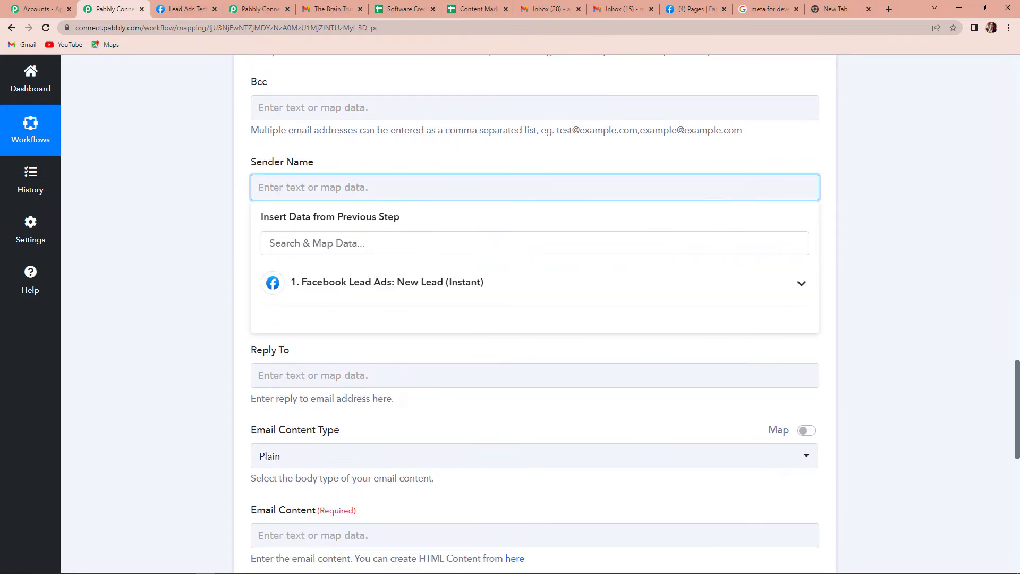
{"action": "type", "text": "Pabbly "}
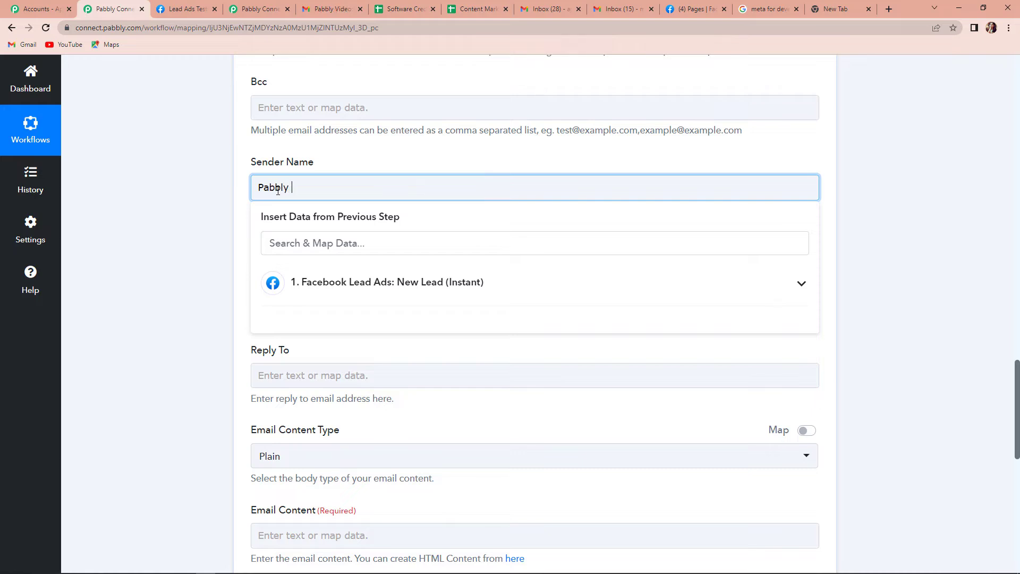
{"action": "type", "text": "Connect"}
{"action": "left_click", "coordinate": [225, 196]}
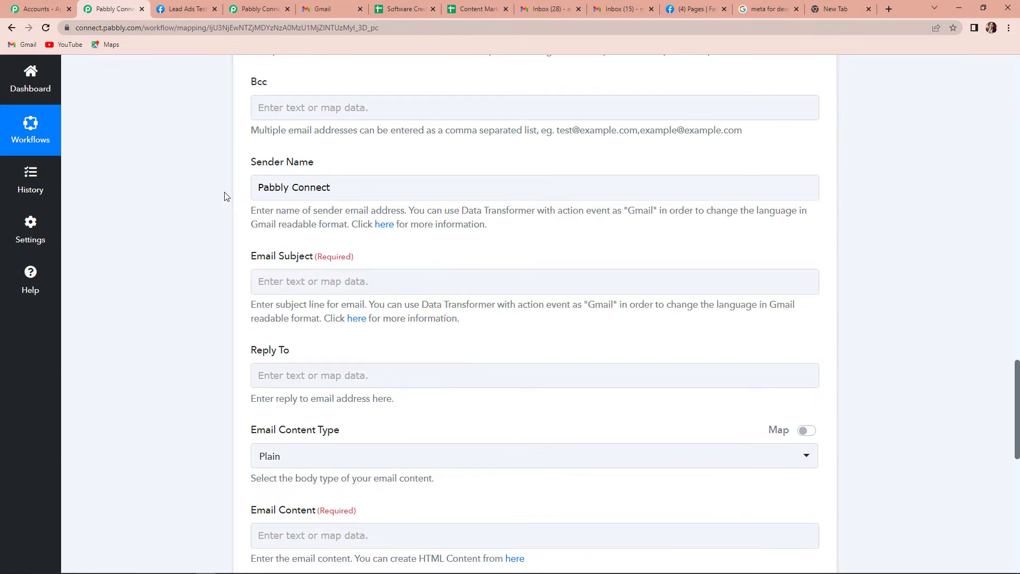
{"action": "left_click", "coordinate": [287, 280]}
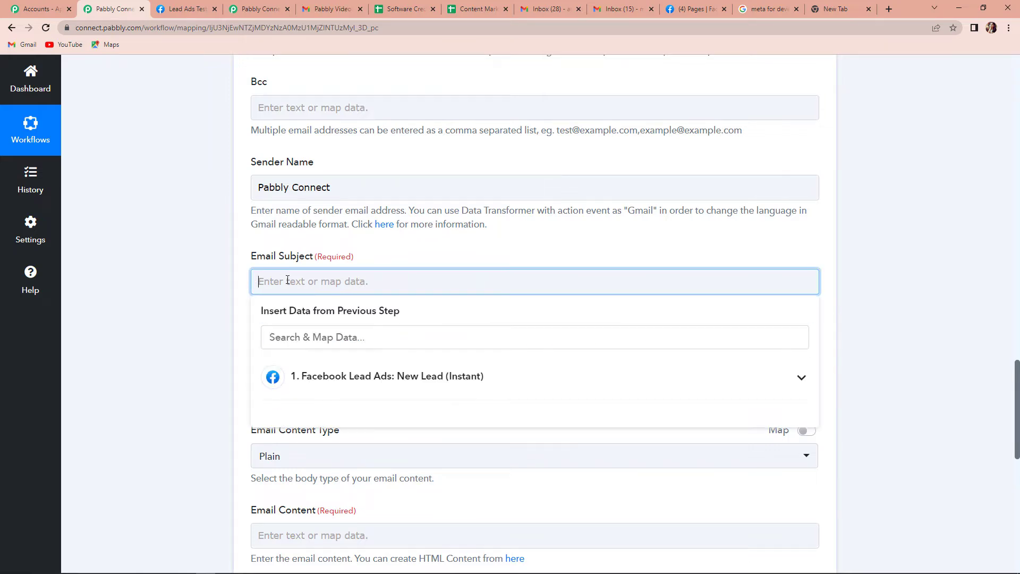
{"action": "type", "text": "New S"}
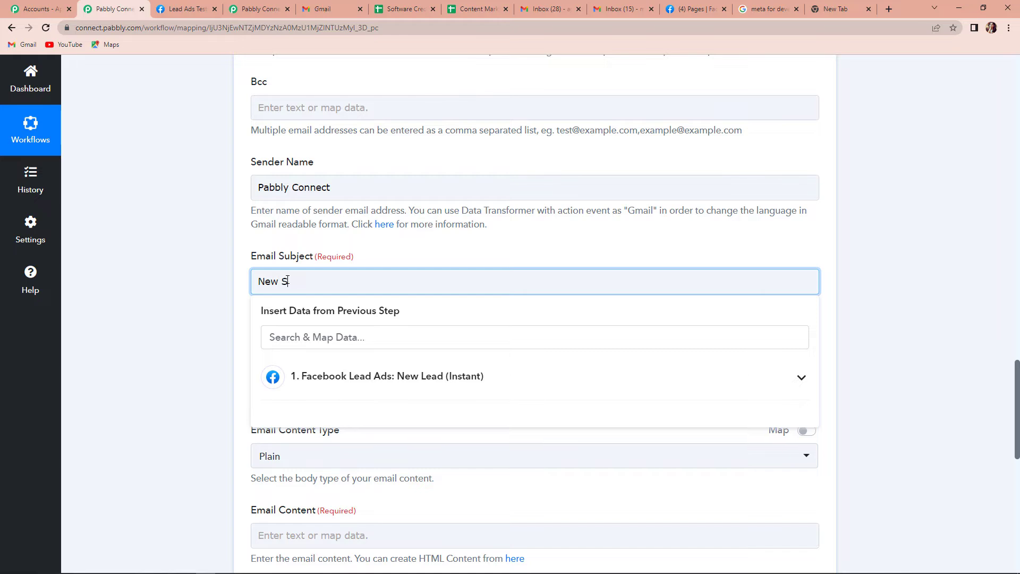
{"action": "type", "text": "ales Lead"}
{"action": "scroll", "coordinate": [289, 269], "scroll_direction": "down", "scroll_amount": 5}
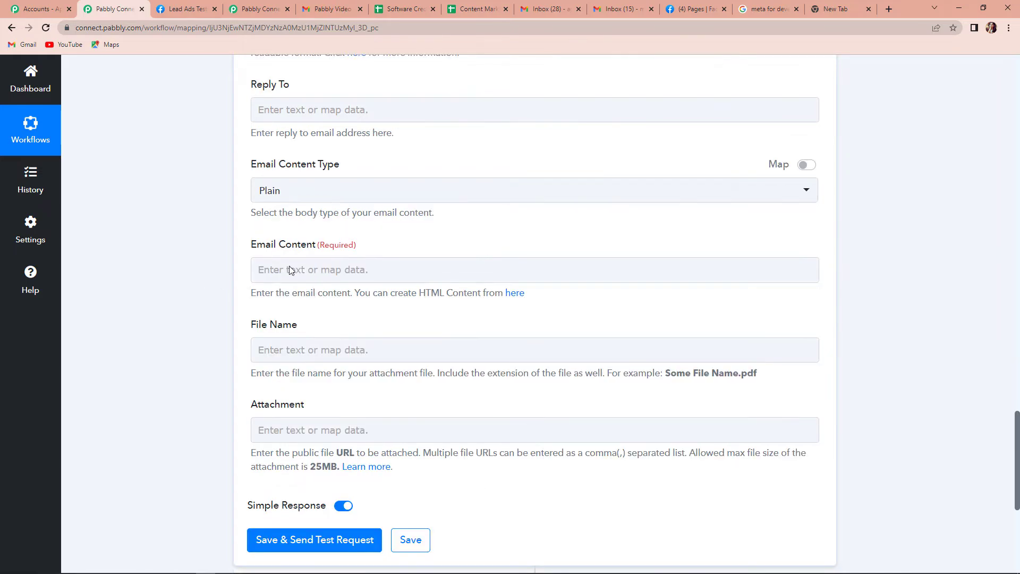
Step: Write 'Dear Team,', 'Here is a new lead for you.' and 'Details are:' on separate lines
{"action": "left_click", "coordinate": [278, 271]}
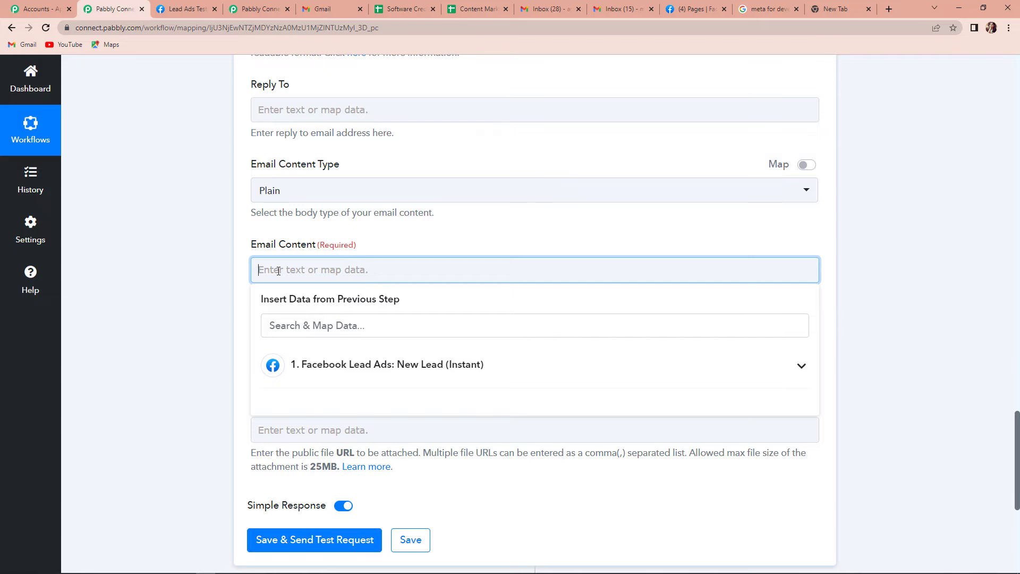
{"action": "type", "text": "Dear Team,"}
{"action": "key", "text": "Return"}
{"action": "type", "text": "Here "}
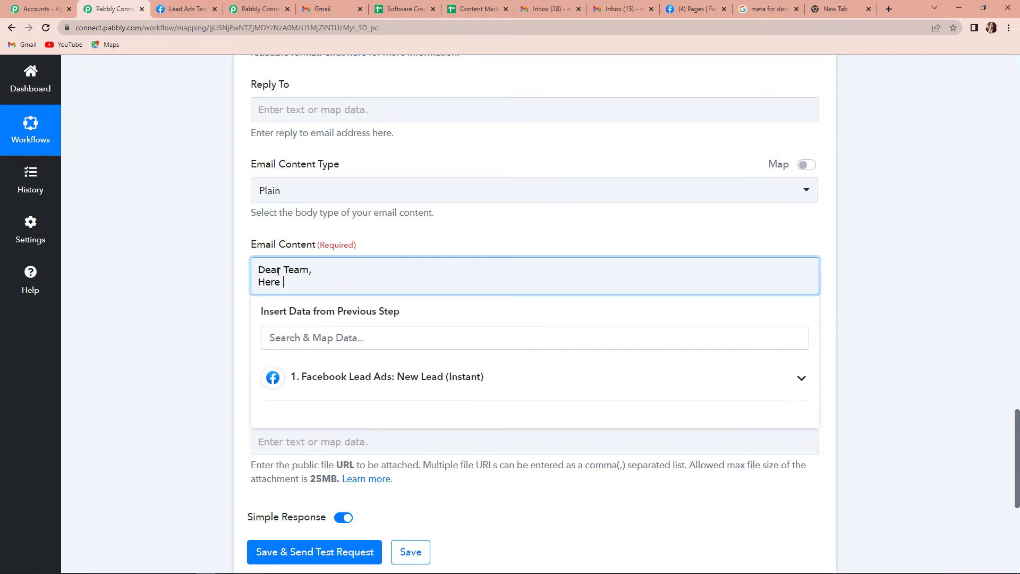
{"action": "type", "text": "is a new lead for you."}
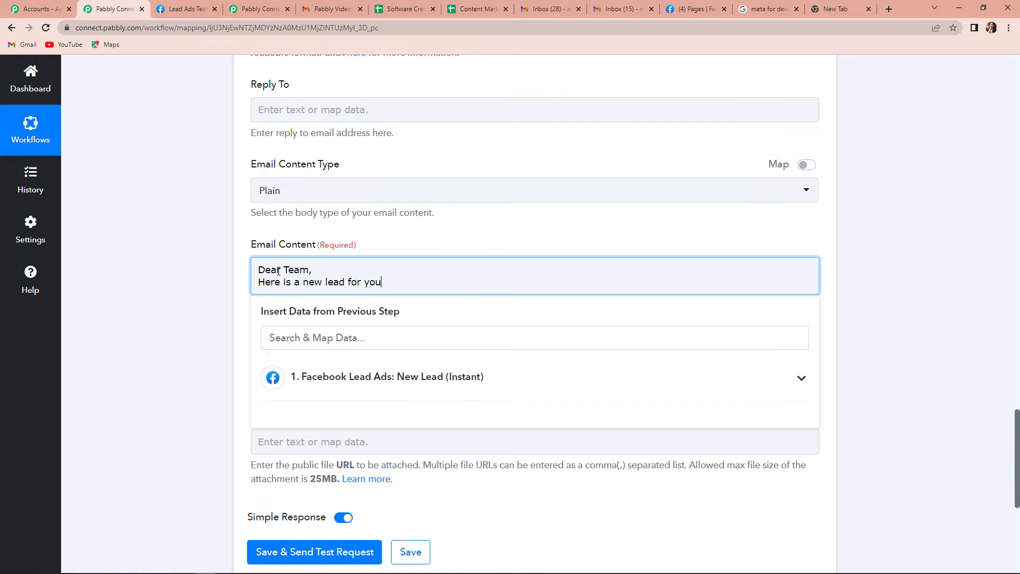
{"action": "key", "text": "Return"}
{"action": "type", "text": "Detai"}
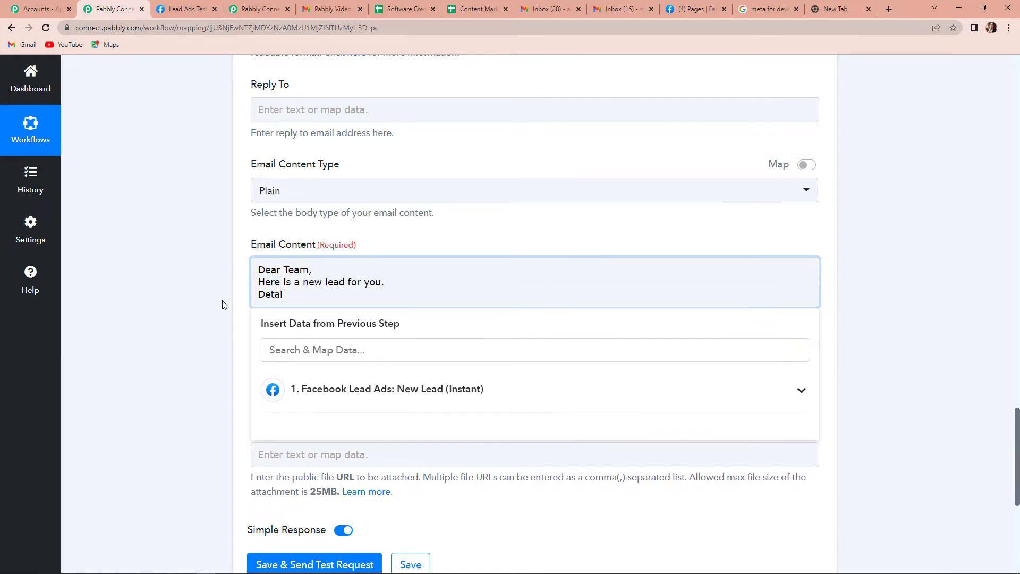
{"action": "type", "text": "ls are:"}
Step: Add Name, Email and Contact Number lines below, returning to the Name line
{"action": "key", "text": "Return"}
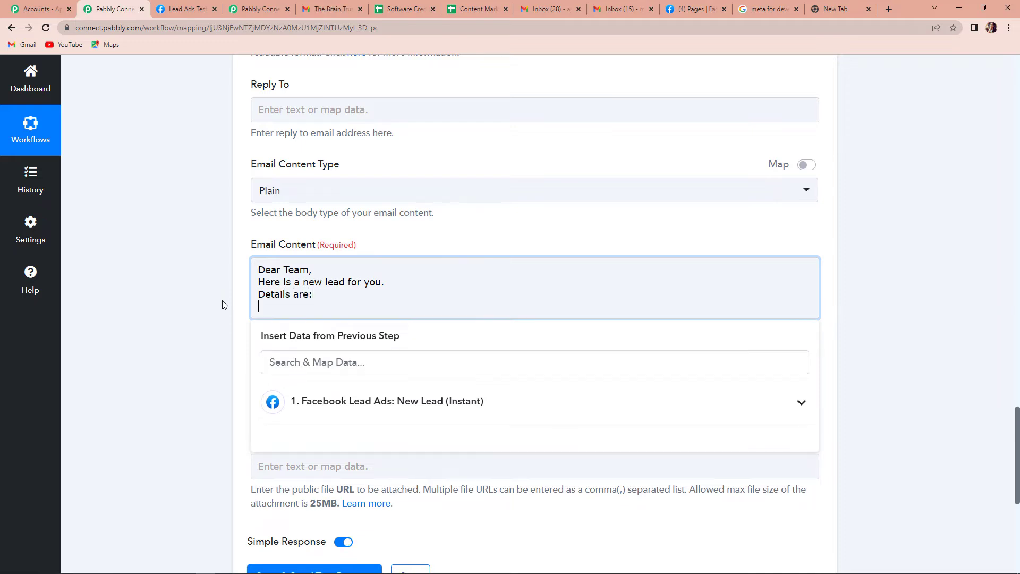
{"action": "type", "text": "Name"}
{"action": "key", "text": "Return"}
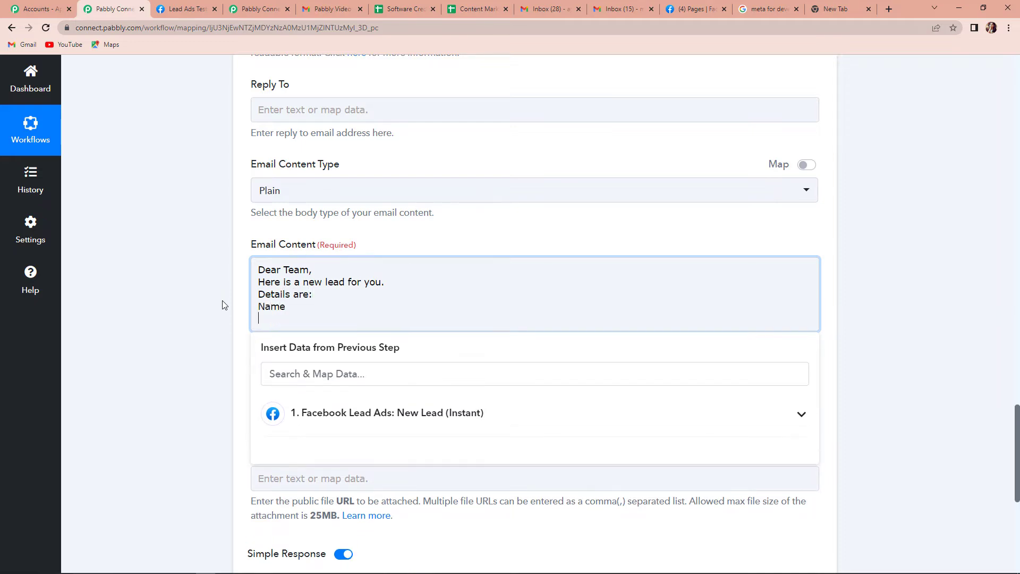
{"action": "type", "text": "Email"}
{"action": "key", "text": "Return"}
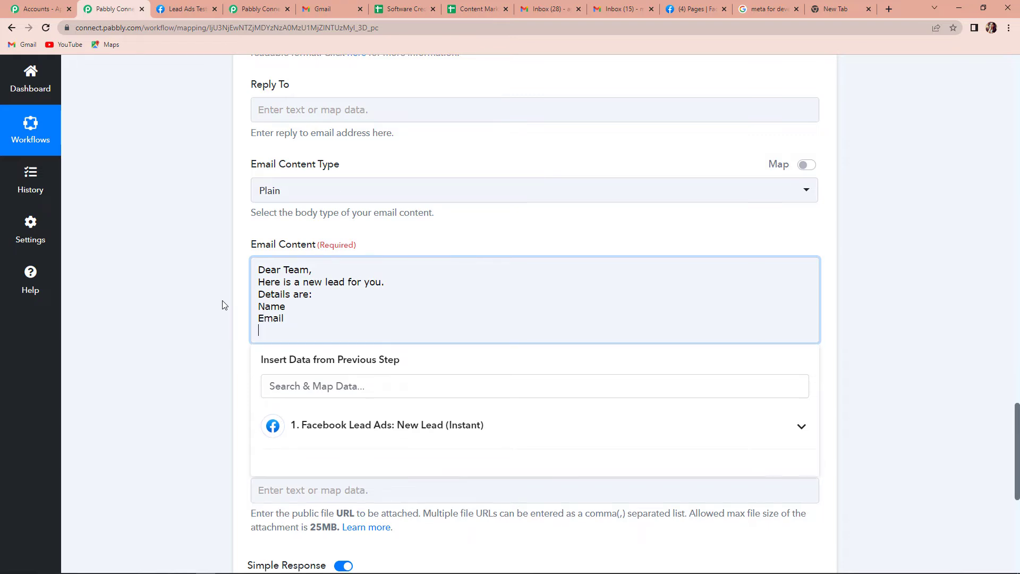
{"action": "type", "text": "Contact Number"}
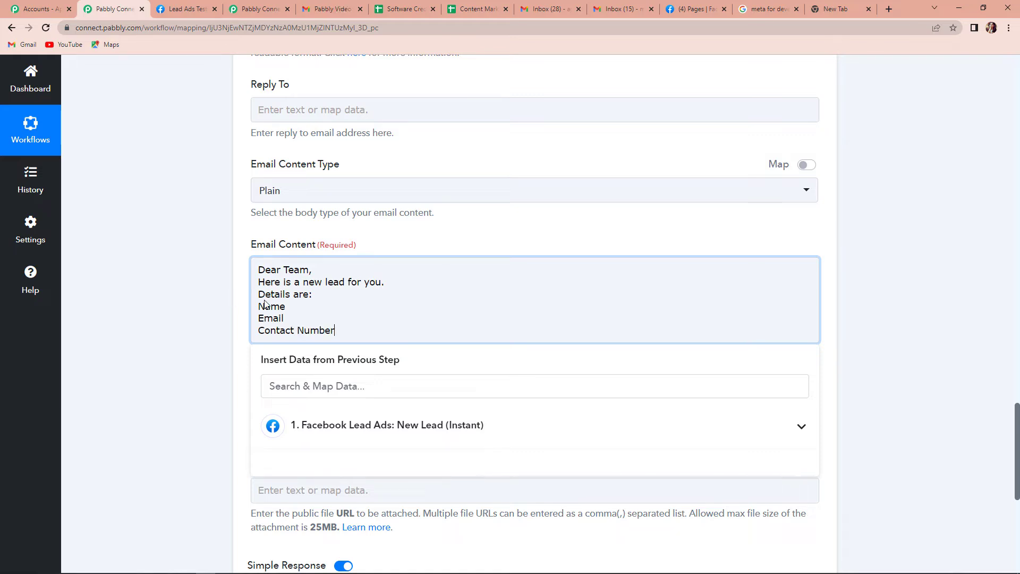
{"action": "left_click", "coordinate": [311, 307]}
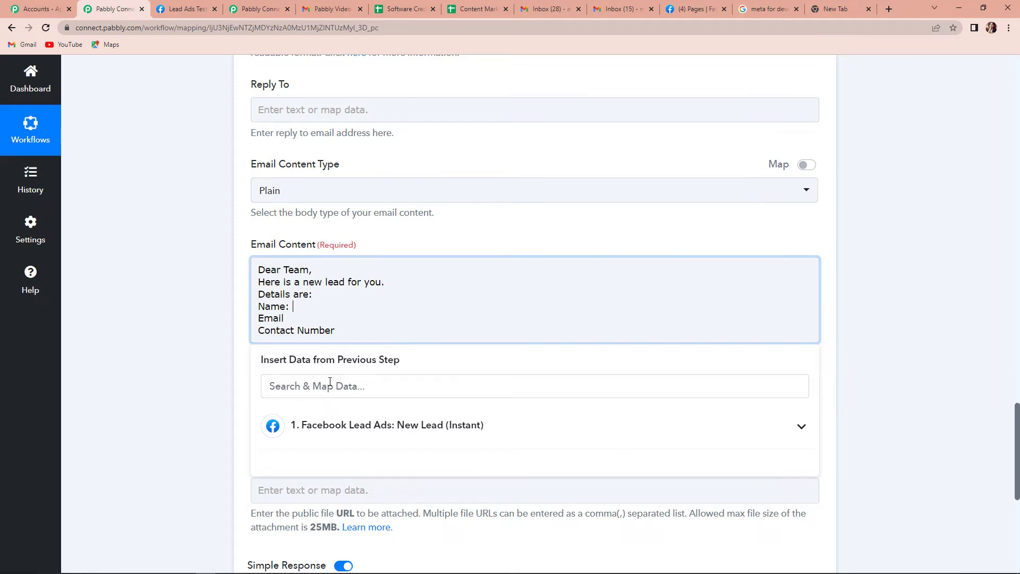
Step: Insert the lead's Full Name and Email after the body's Name: and Email: labels
{"action": "left_click", "coordinate": [332, 427]}
{"action": "scroll", "coordinate": [319, 468], "scroll_direction": "down", "scroll_amount": 10}
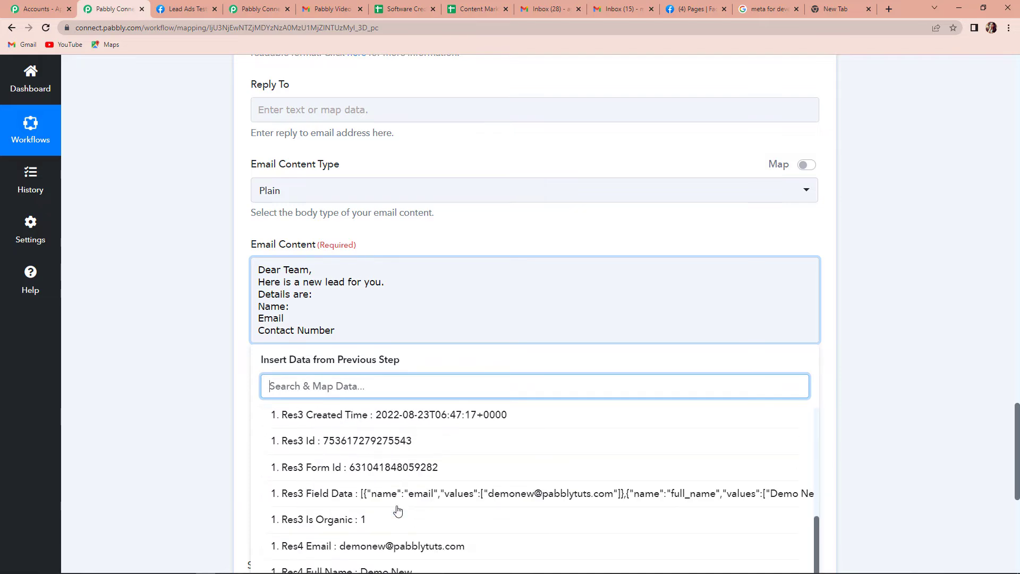
{"action": "left_click", "coordinate": [296, 511]}
{"action": "left_click", "coordinate": [311, 270]}
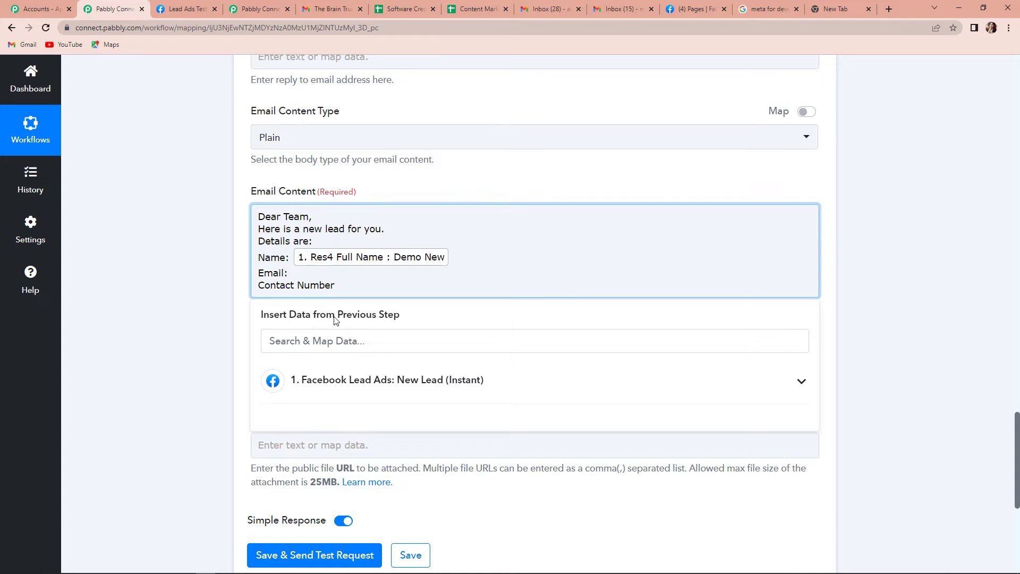
{"action": "left_click", "coordinate": [367, 379]}
{"action": "scroll", "coordinate": [420, 457], "scroll_direction": "down", "scroll_amount": 2}
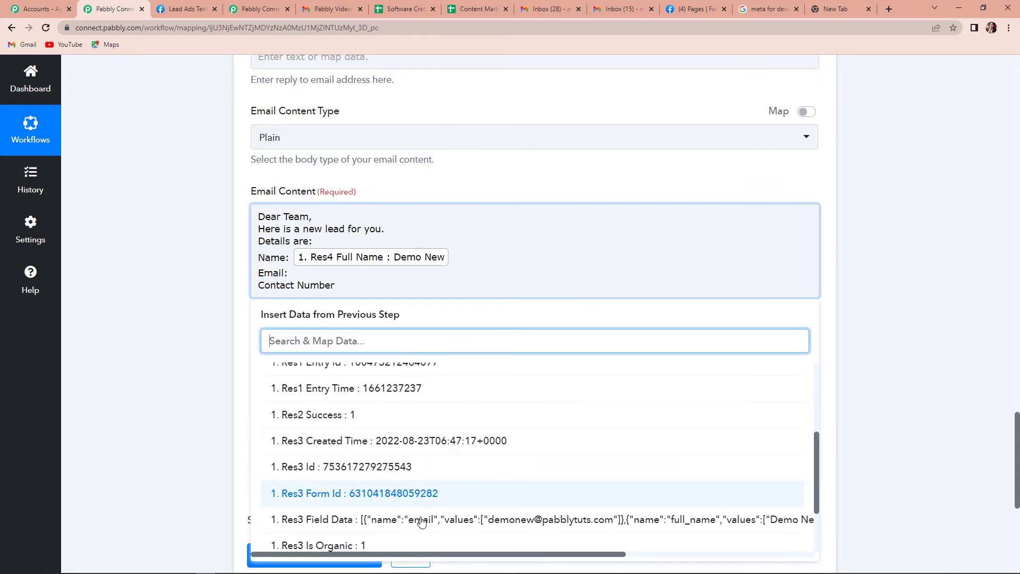
{"action": "scroll", "coordinate": [420, 478], "scroll_direction": "down", "scroll_amount": 2}
{"action": "left_click", "coordinate": [419, 485]}
{"action": "left_click", "coordinate": [140, 345]}
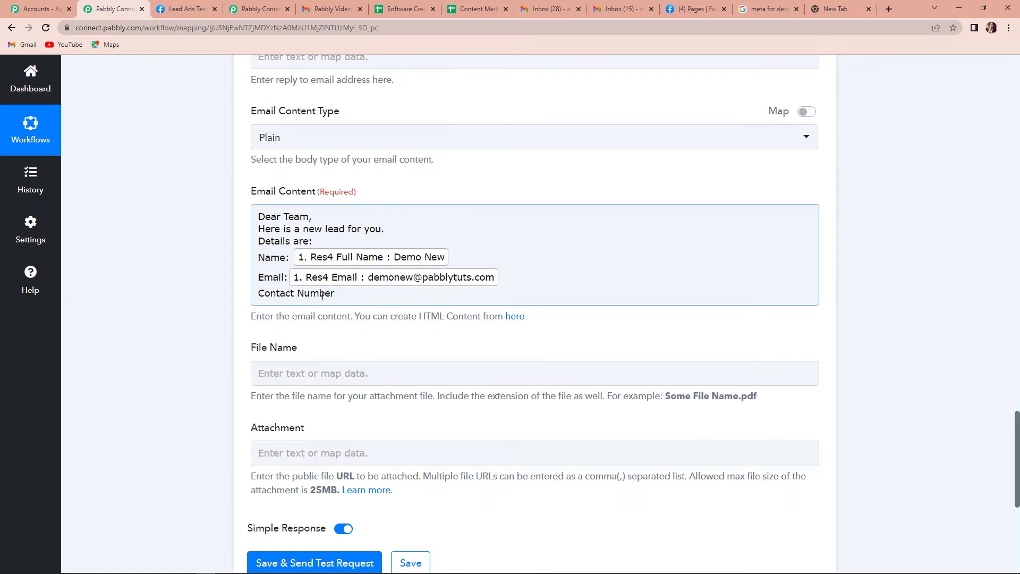
Step: Add a colon and the lead's Phone Number after the Contact Number label
{"action": "left_click", "coordinate": [334, 293]}
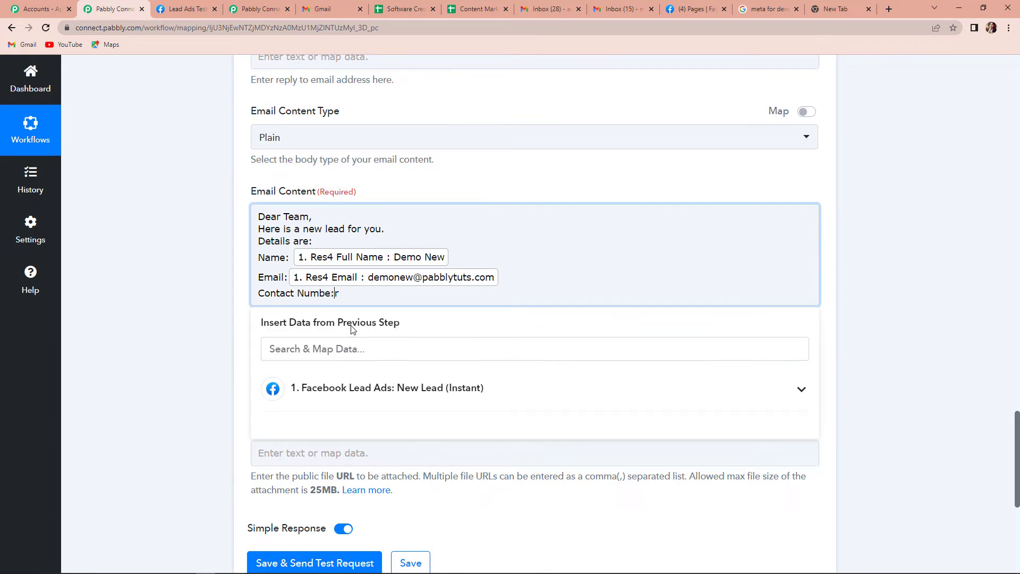
{"action": "type", "text": ":"}
{"action": "left_click", "coordinate": [382, 389]}
{"action": "scroll", "coordinate": [409, 505], "scroll_direction": "down", "scroll_amount": 5}
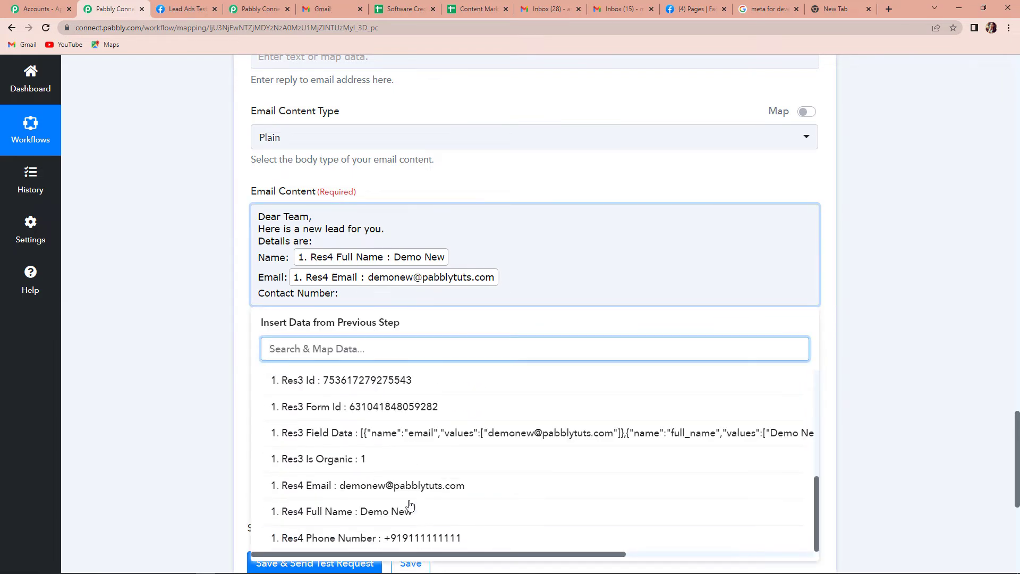
{"action": "left_click", "coordinate": [409, 537]}
{"action": "left_click", "coordinate": [157, 338]}
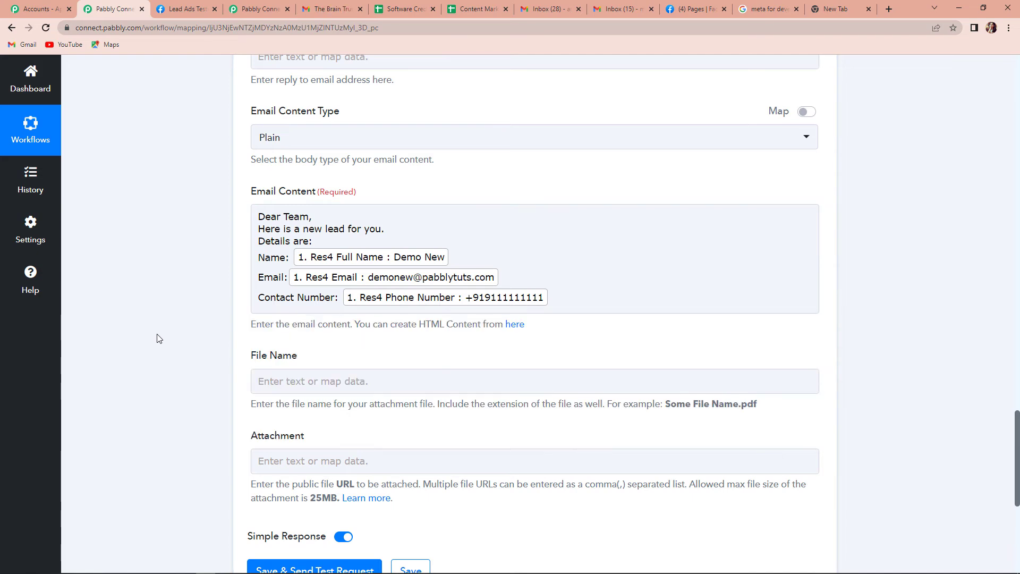
Step: Save the Gmail step and send a test email that reports sent
{"action": "scroll", "coordinate": [164, 305], "scroll_direction": "down", "scroll_amount": 2}
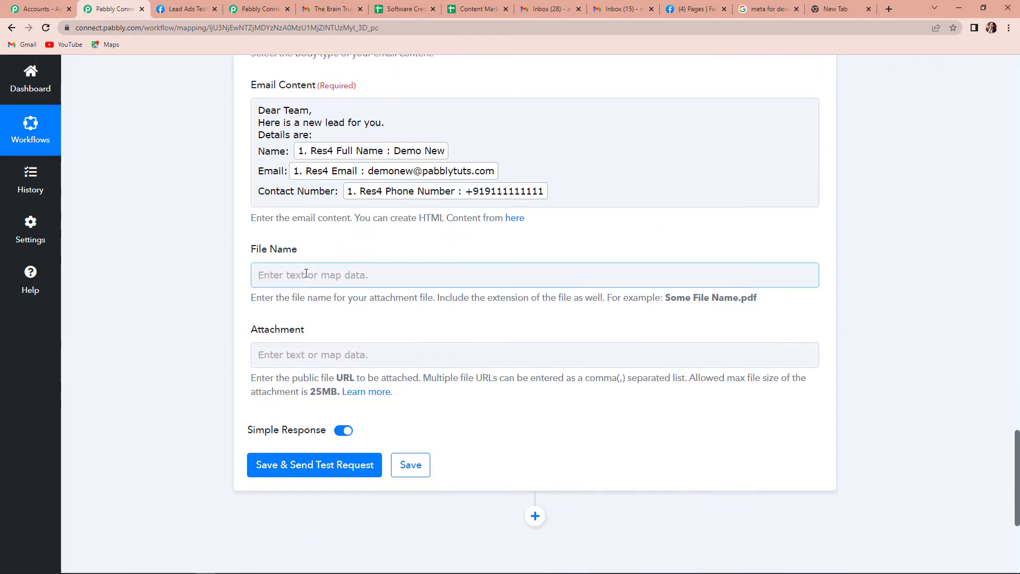
{"action": "left_click", "coordinate": [276, 346]}
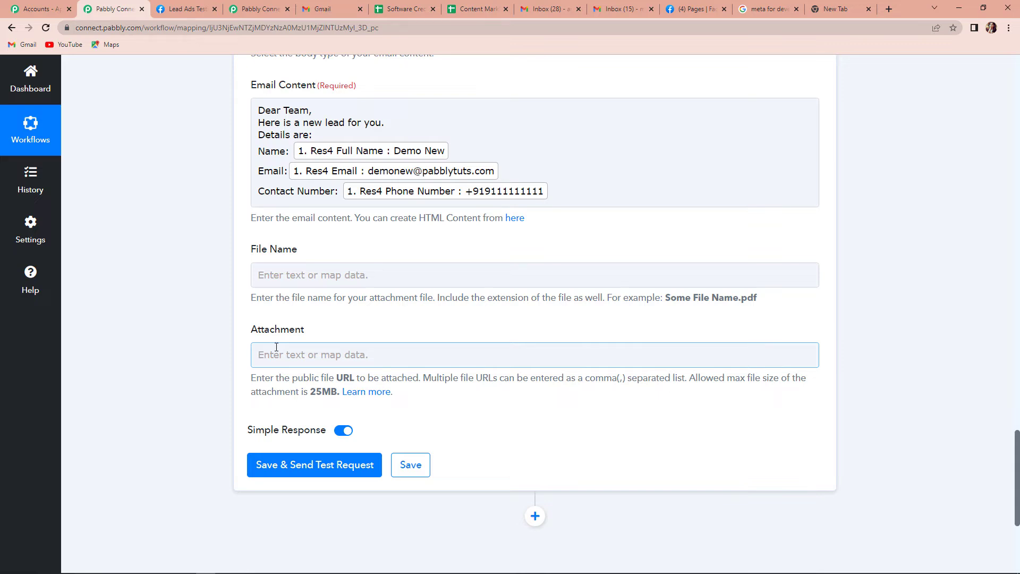
{"action": "left_click", "coordinate": [298, 470]}
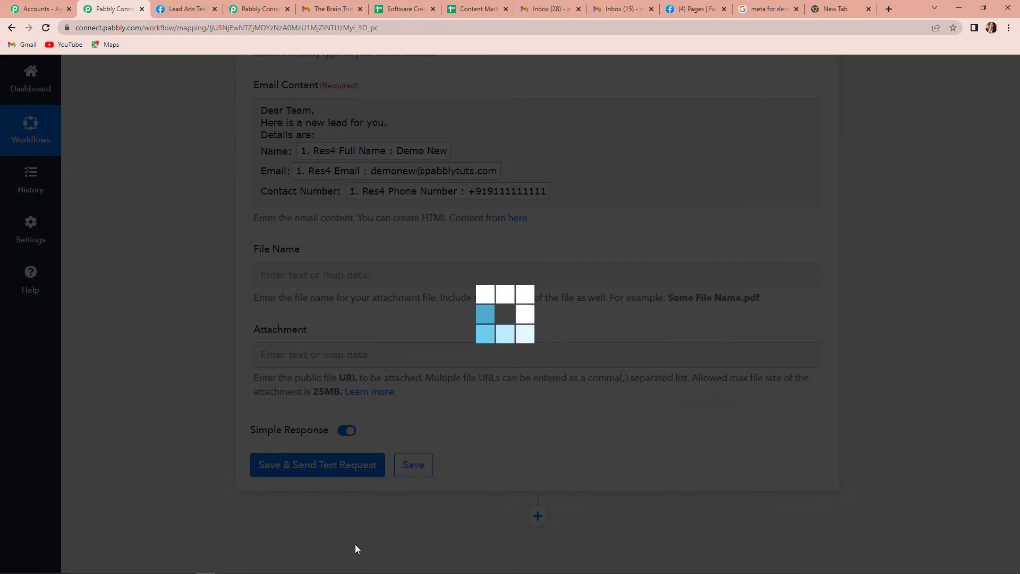
{"action": "scroll", "coordinate": [886, 325], "scroll_direction": "down", "scroll_amount": 3}
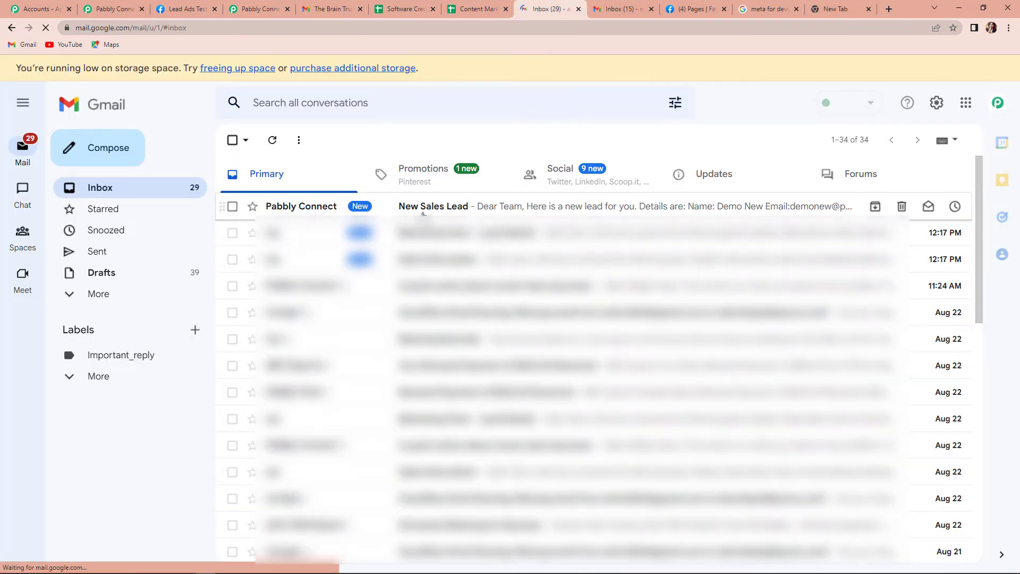
Step: Open the 'New Sales Lead' email from Pabbly Connect in the Gmail inbox
{"action": "left_click", "coordinate": [422, 207]}
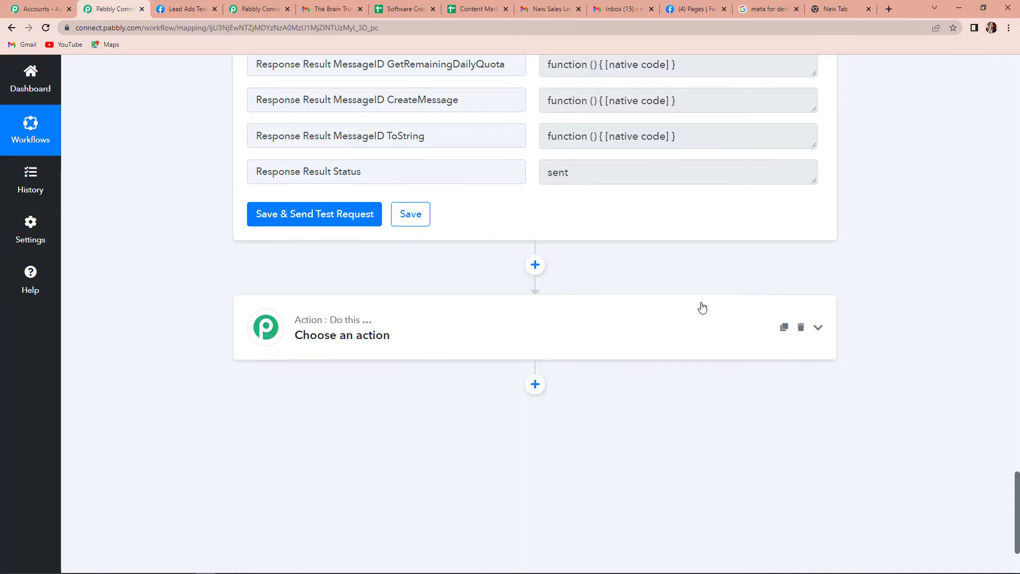
Step: Set the new action to Gmail's Send Email event using the existing Gmail #192 connection
{"action": "left_click", "coordinate": [393, 333]}
{"action": "left_click", "coordinate": [308, 402]}
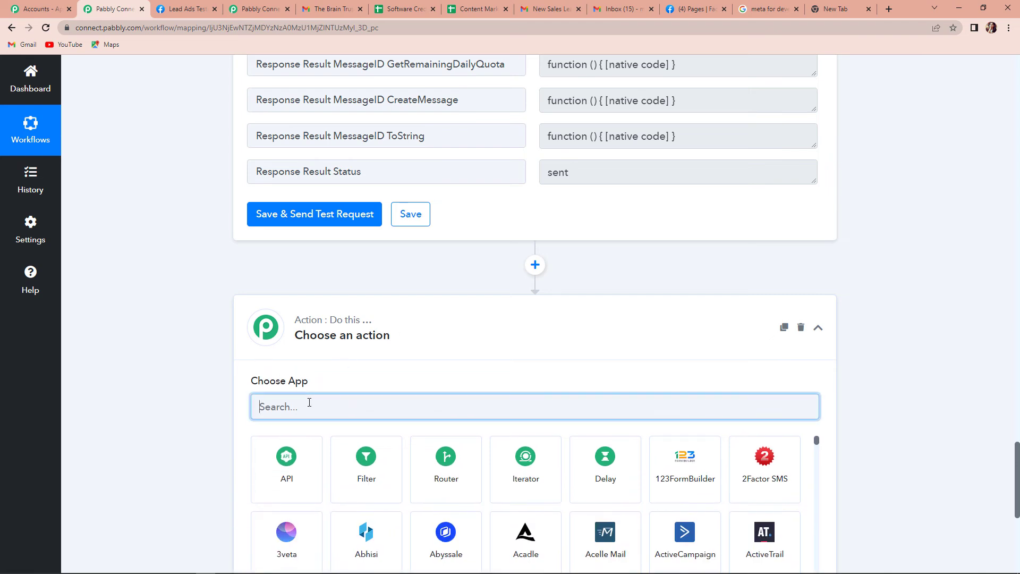
{"action": "type", "text": "gail"}
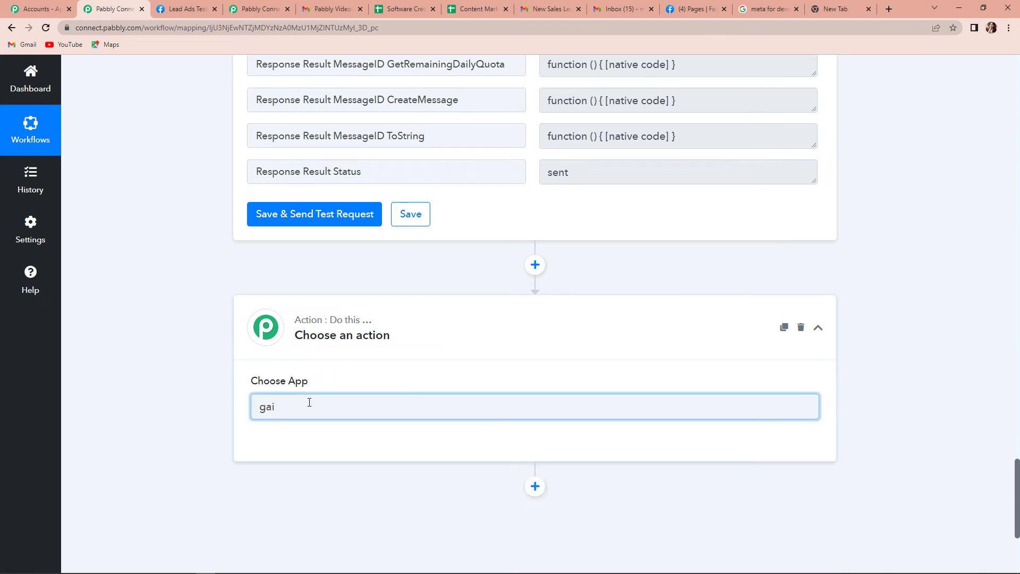
{"action": "left_click", "coordinate": [384, 494]}
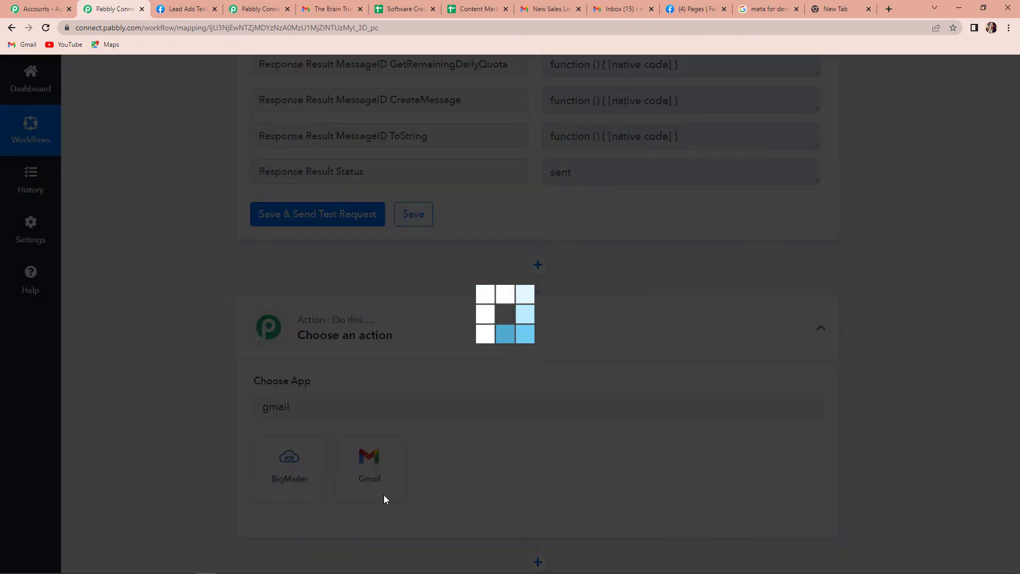
{"action": "scroll", "coordinate": [284, 415], "scroll_direction": "down", "scroll_amount": 4}
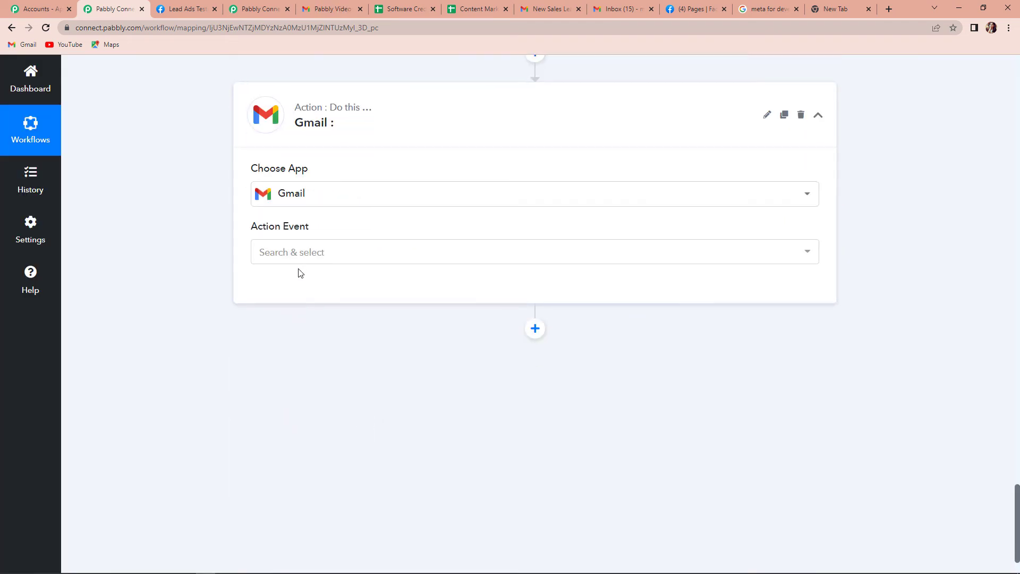
{"action": "left_click", "coordinate": [301, 254]}
{"action": "left_click", "coordinate": [286, 326]}
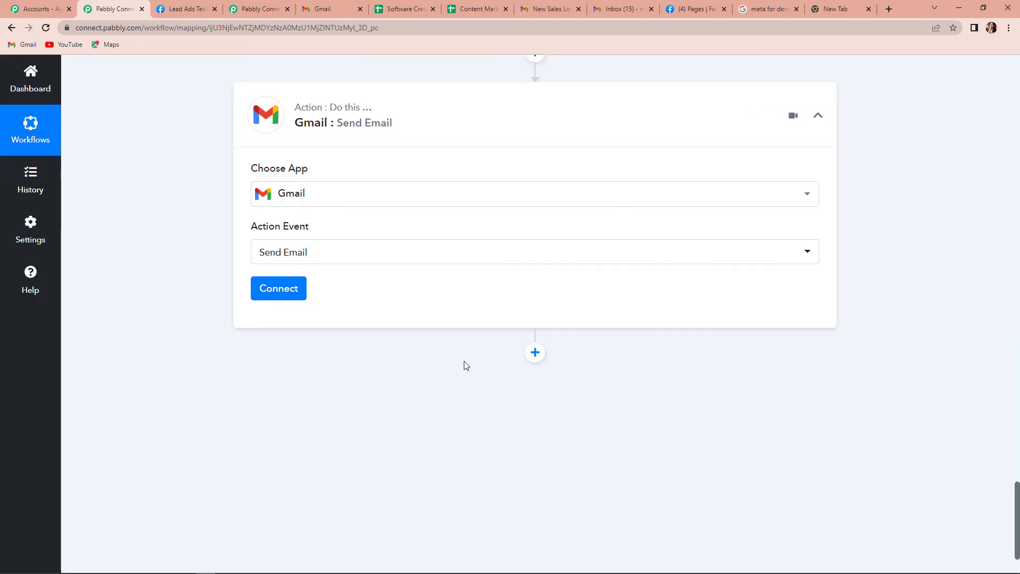
{"action": "left_click", "coordinate": [278, 289]}
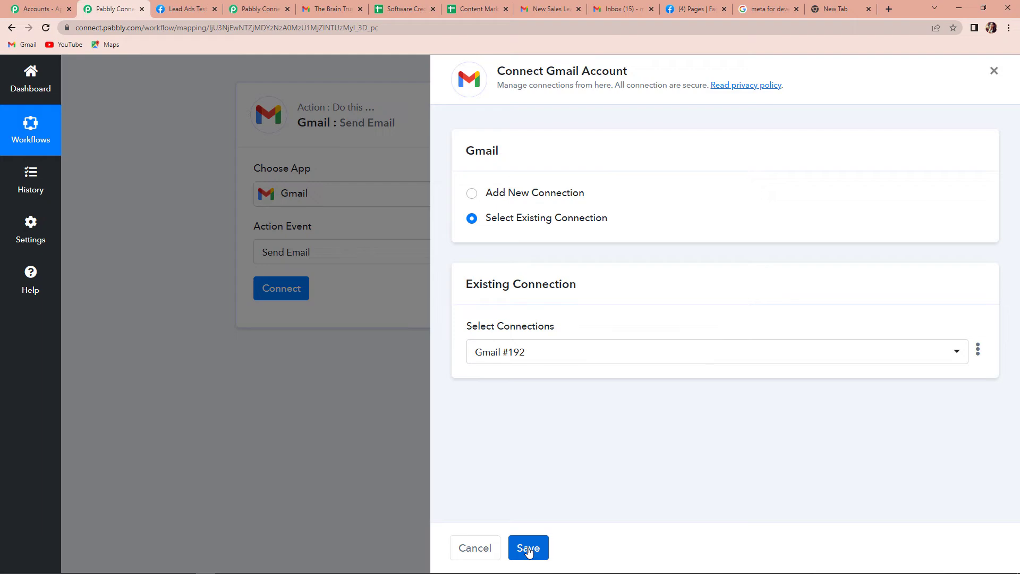
{"action": "left_click", "coordinate": [528, 549]}
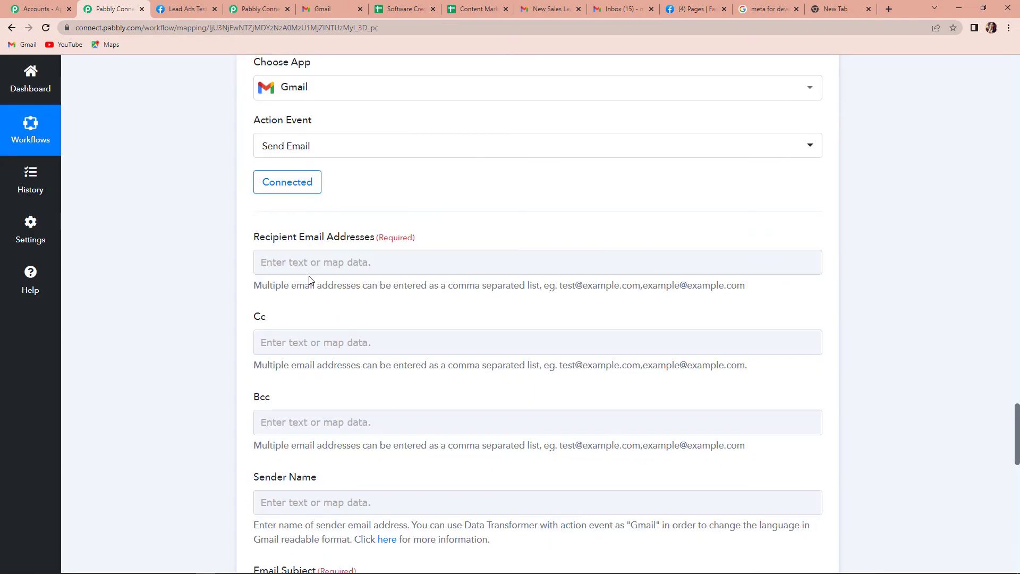
Step: Paste the recipient's email address into the To field
{"action": "left_click", "coordinate": [310, 263]}
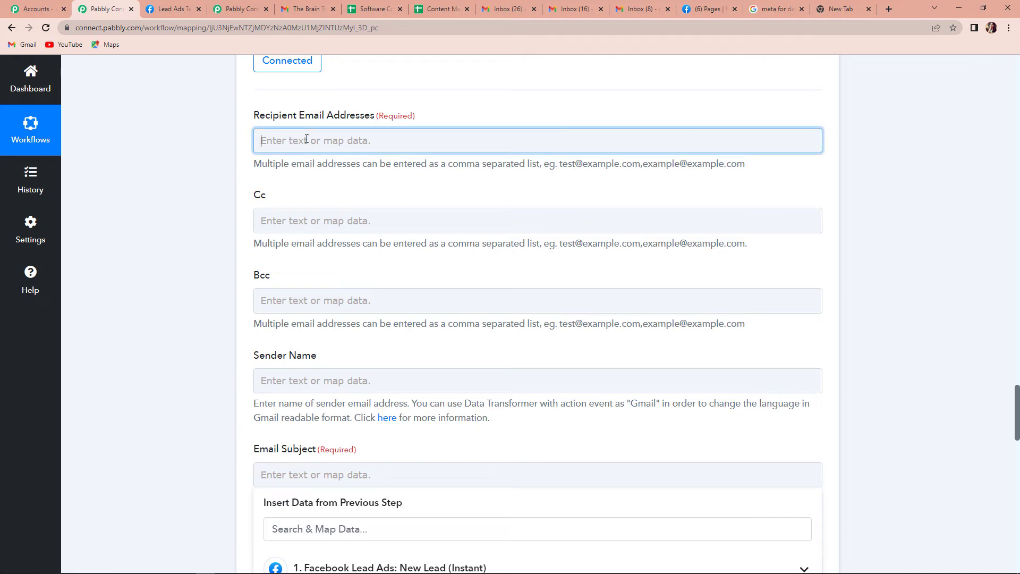
{"action": "left_click", "coordinate": [307, 139]}
{"action": "key", "text": "ctrl+v"}
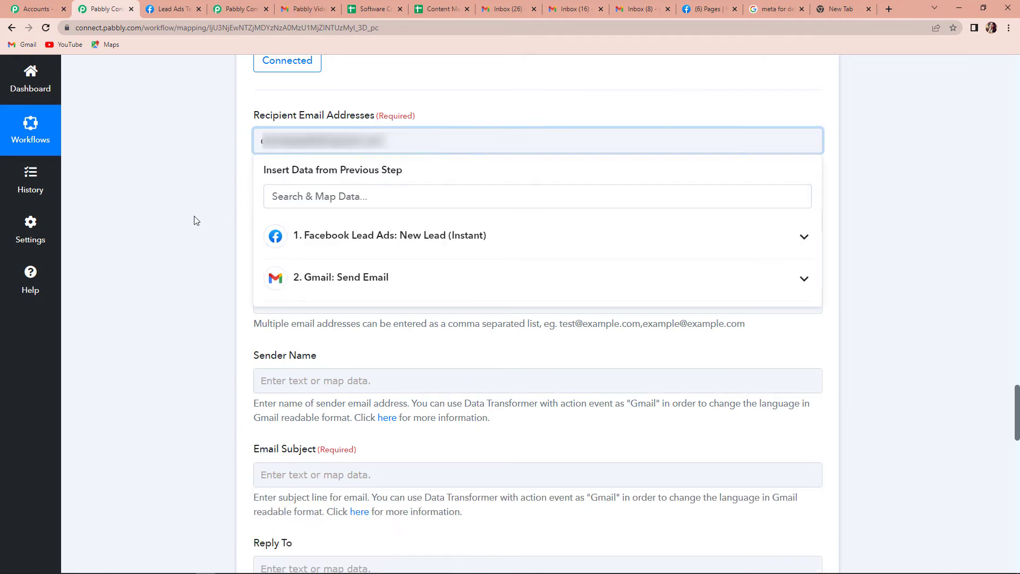
{"action": "left_click", "coordinate": [196, 219]}
{"action": "left_click", "coordinate": [264, 224]}
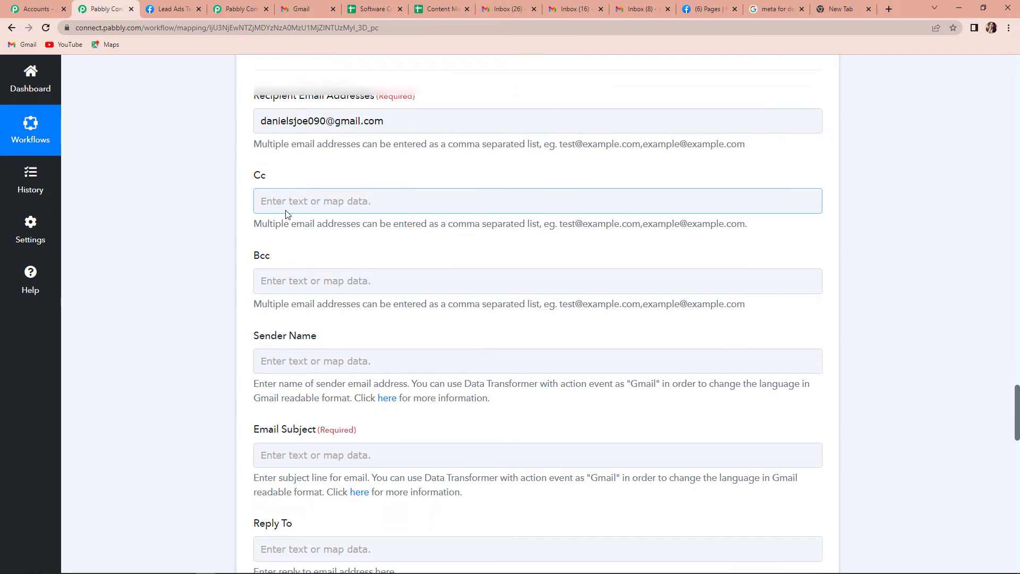
Step: Set the sender name to 'Pabbly Connect'
{"action": "scroll", "coordinate": [285, 212], "scroll_direction": "down", "scroll_amount": 1}
{"action": "left_click", "coordinate": [283, 327]}
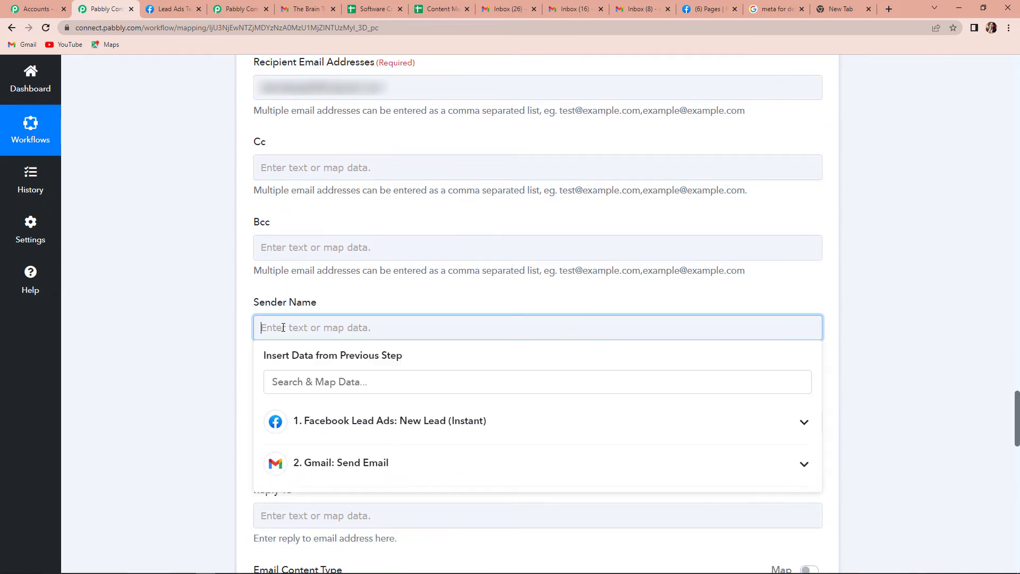
{"action": "type", "text": "Pabb"}
{"action": "type", "text": "ly Connect"}
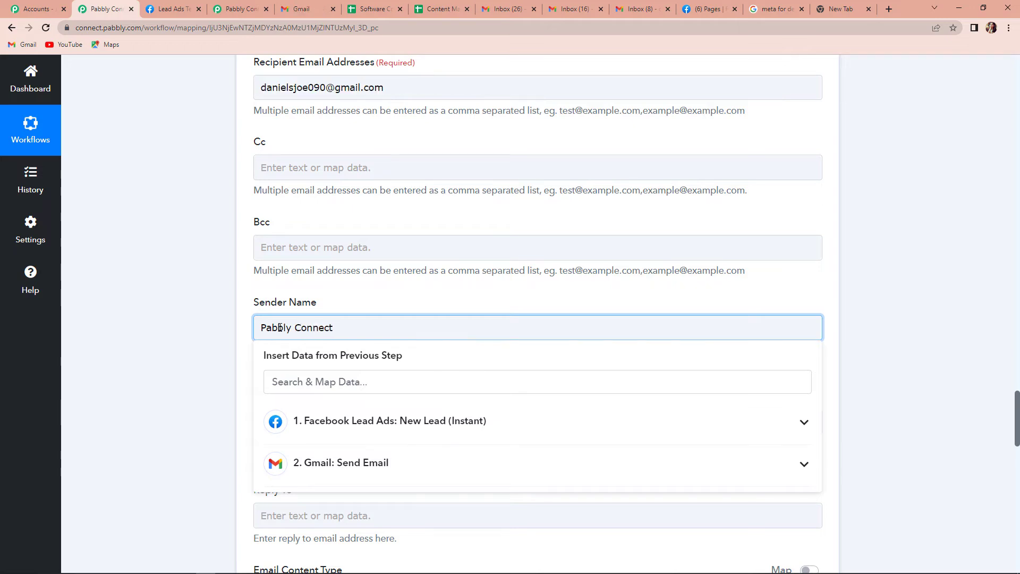
{"action": "left_click", "coordinate": [199, 336]}
{"action": "scroll", "coordinate": [199, 336], "scroll_direction": "down", "scroll_amount": 2}
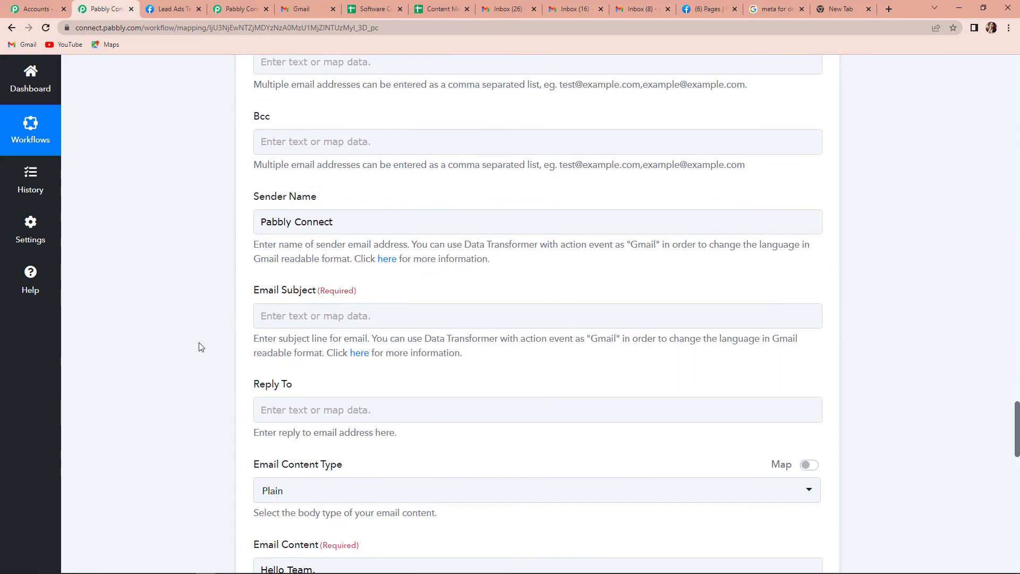
Step: Enter the subject 'New Marketing Lead' and check the mapped name, email and contact number
{"action": "left_click", "coordinate": [290, 315]}
{"action": "type", "text": "New Market"}
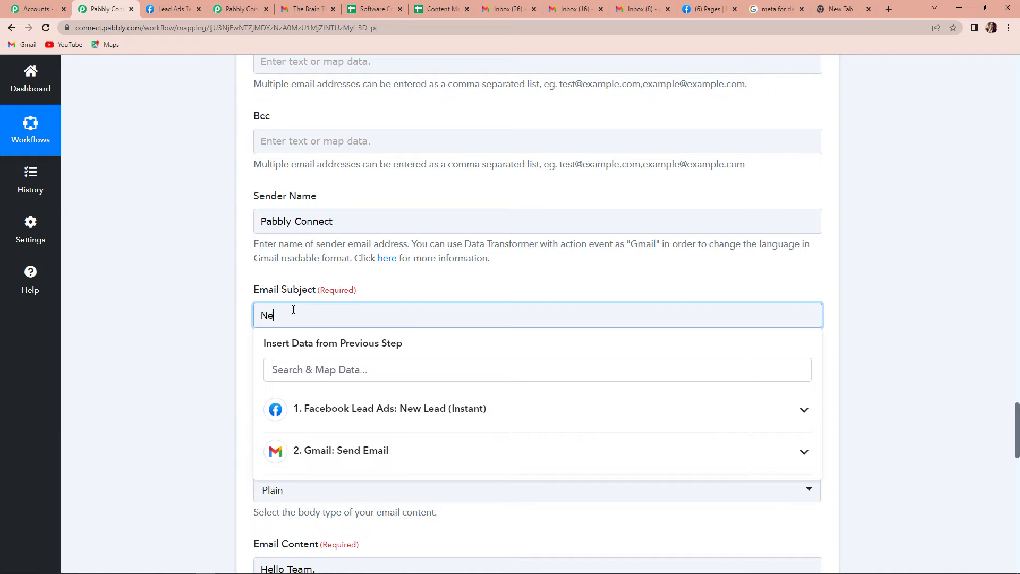
{"action": "type", "text": "ing Lead"}
{"action": "left_click", "coordinate": [214, 317]}
{"action": "scroll", "coordinate": [211, 322], "scroll_direction": "down", "scroll_amount": 5}
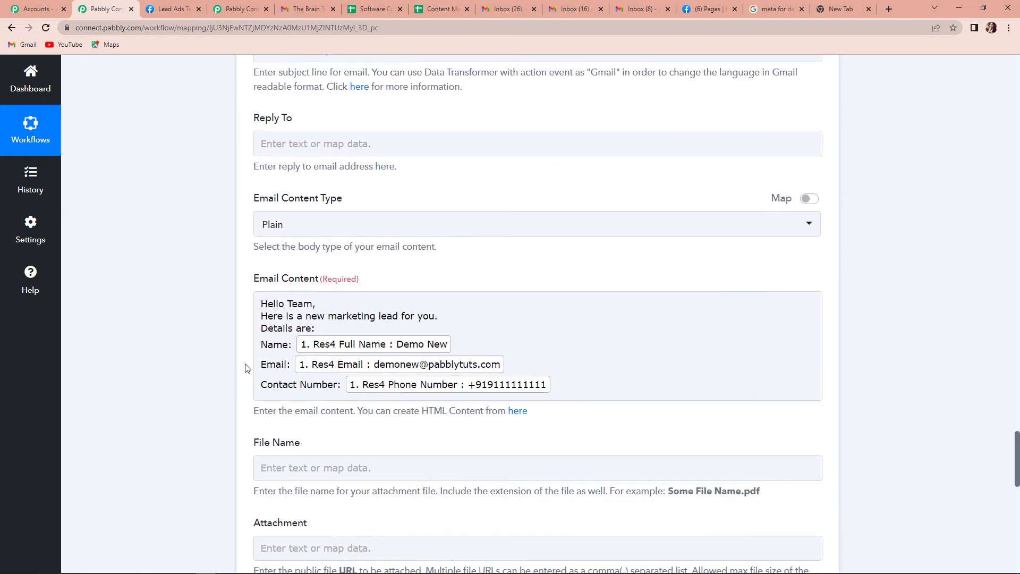
{"action": "left_click", "coordinate": [360, 354]}
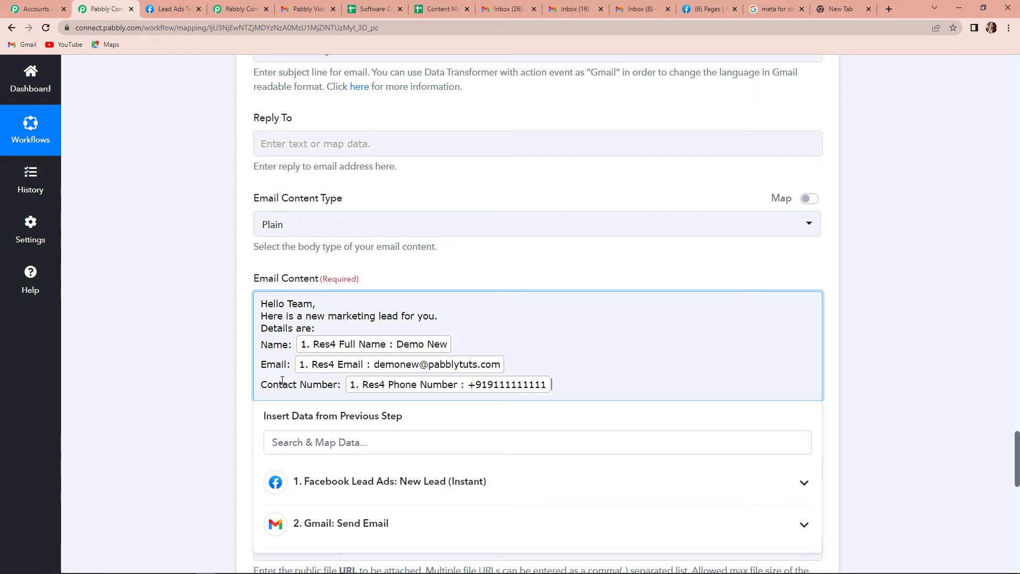
{"action": "left_click", "coordinate": [222, 385]}
{"action": "scroll", "coordinate": [207, 396], "scroll_direction": "down", "scroll_amount": 2}
{"action": "scroll", "coordinate": [205, 405], "scroll_direction": "down", "scroll_amount": 1}
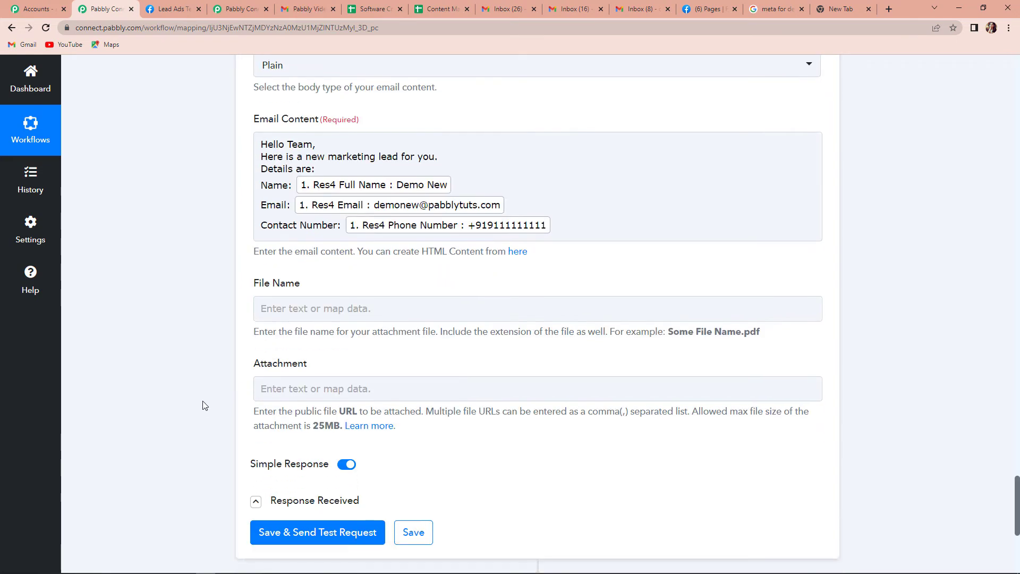
Step: Save this Gmail action and send a test email, which returns status sent with quota 92
{"action": "scroll", "coordinate": [204, 406], "scroll_direction": "down", "scroll_amount": 1}
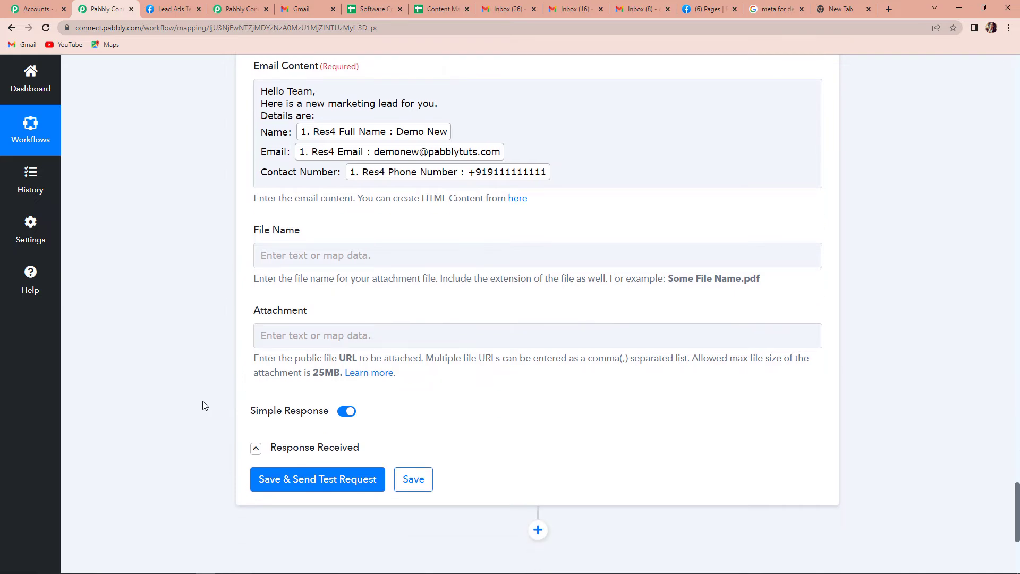
{"action": "left_click", "coordinate": [268, 473]}
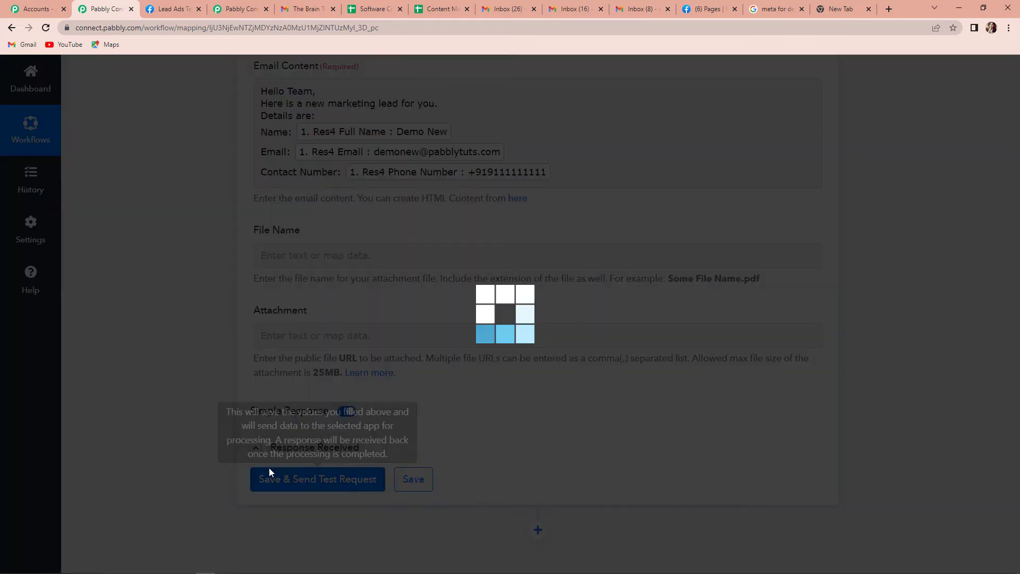
{"action": "scroll", "coordinate": [936, 377], "scroll_direction": "down", "scroll_amount": 4}
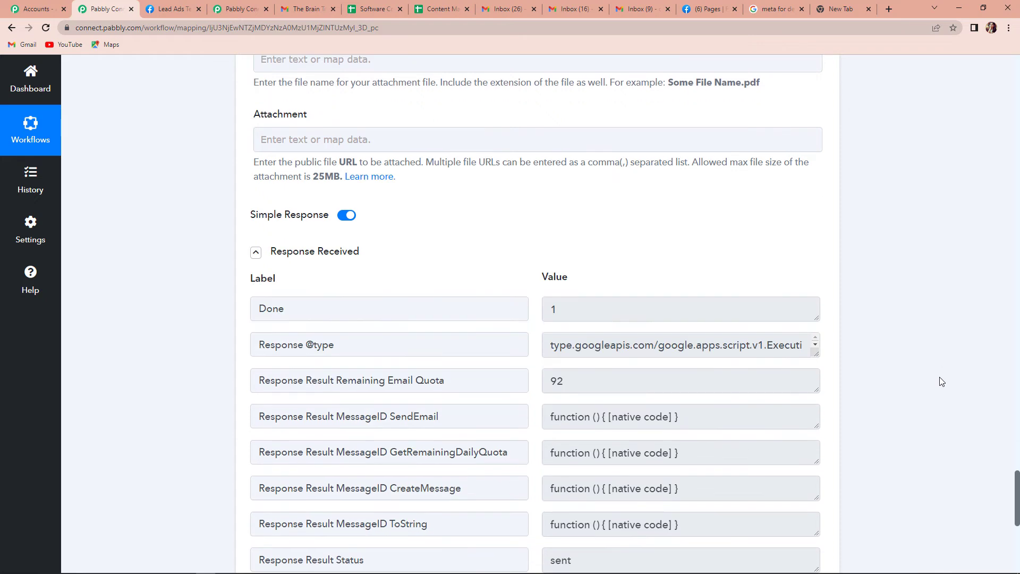
{"action": "scroll", "coordinate": [942, 381], "scroll_direction": "down", "scroll_amount": 1}
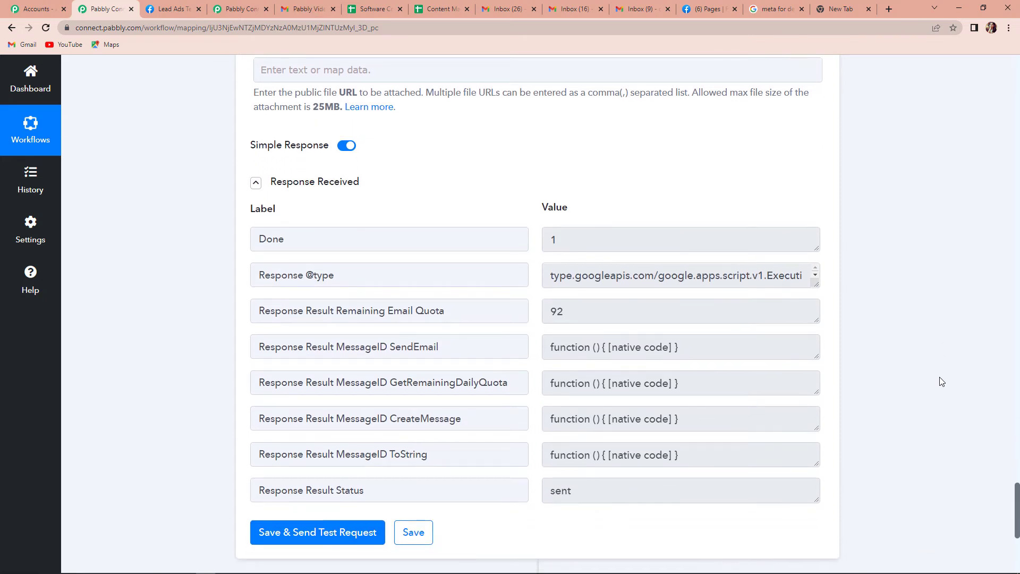
{"action": "left_click", "coordinate": [636, 16]}
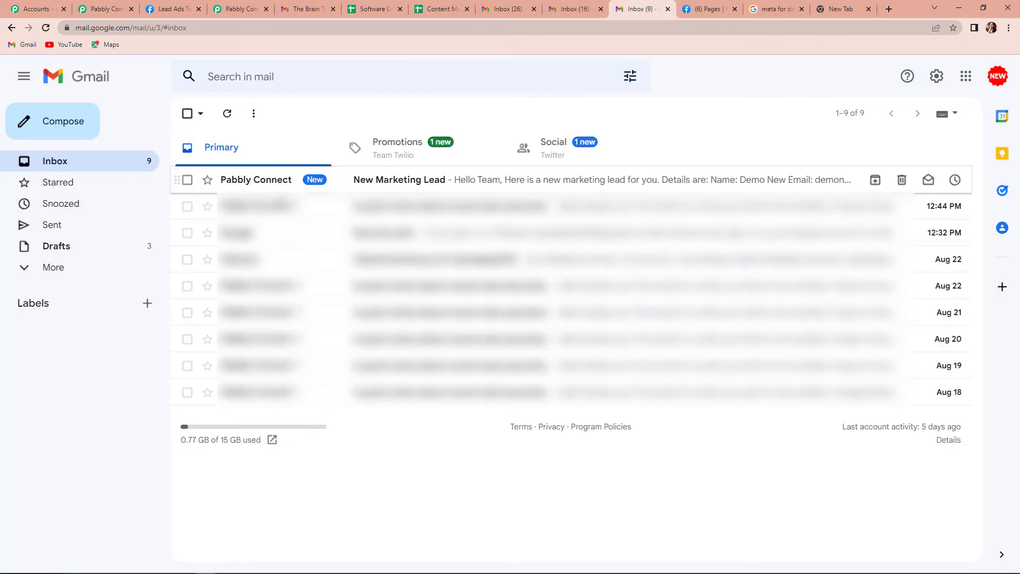
Step: Open the 'New Marketing Lead' test email, then return to the Lead Ads Testing Tool
{"action": "left_click", "coordinate": [372, 179]}
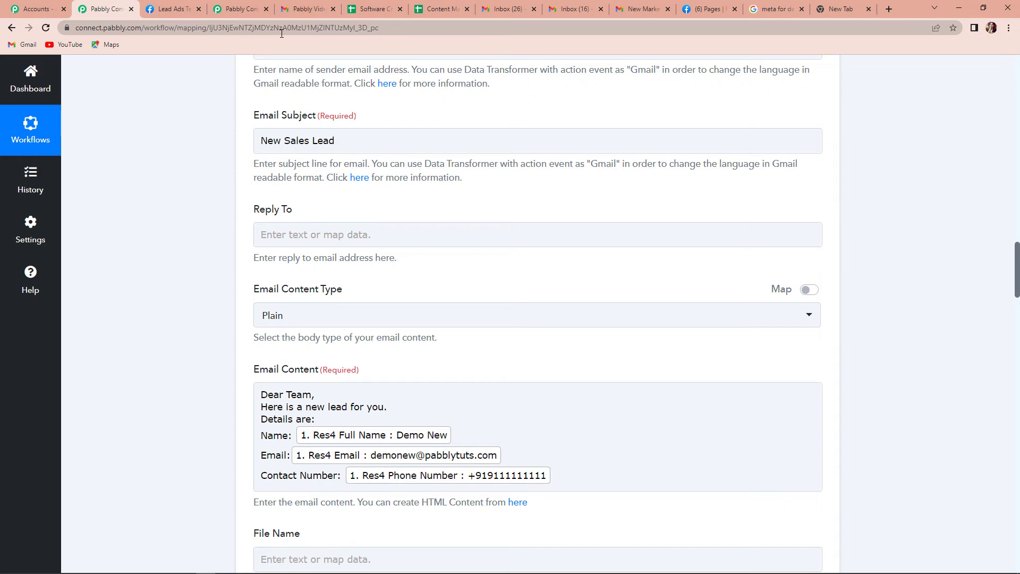
{"action": "key", "text": "ctrl+Tab"}
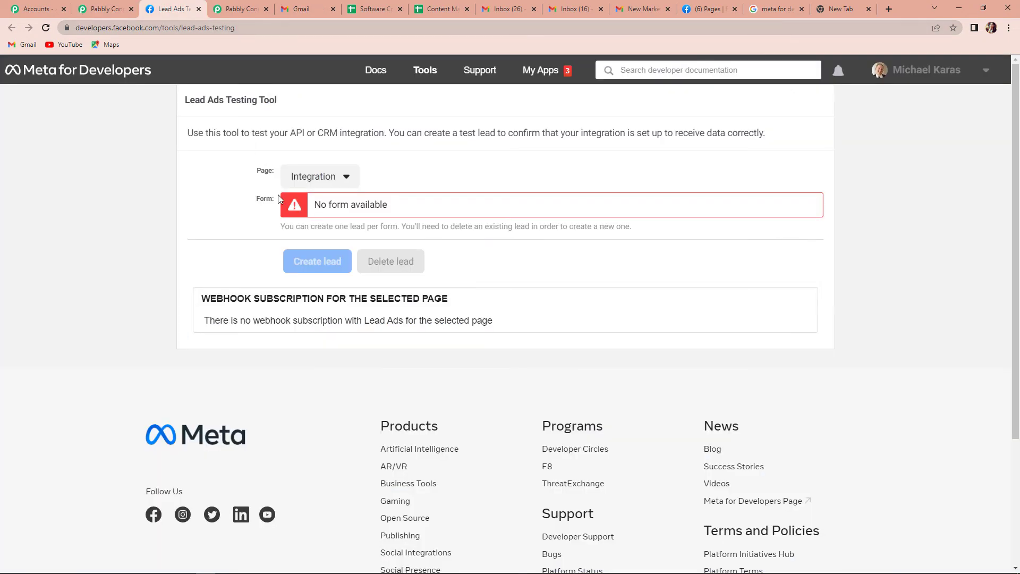
Step: Select the ABC Plant Nursery page and preview its Nursery Brochure Form
{"action": "left_click", "coordinate": [342, 177]}
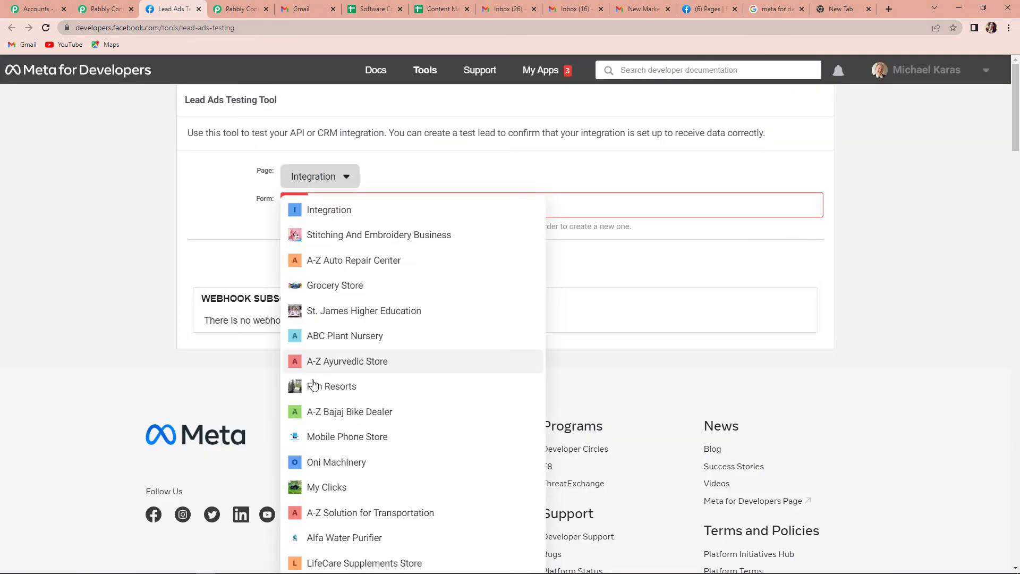
{"action": "left_click", "coordinate": [321, 336]}
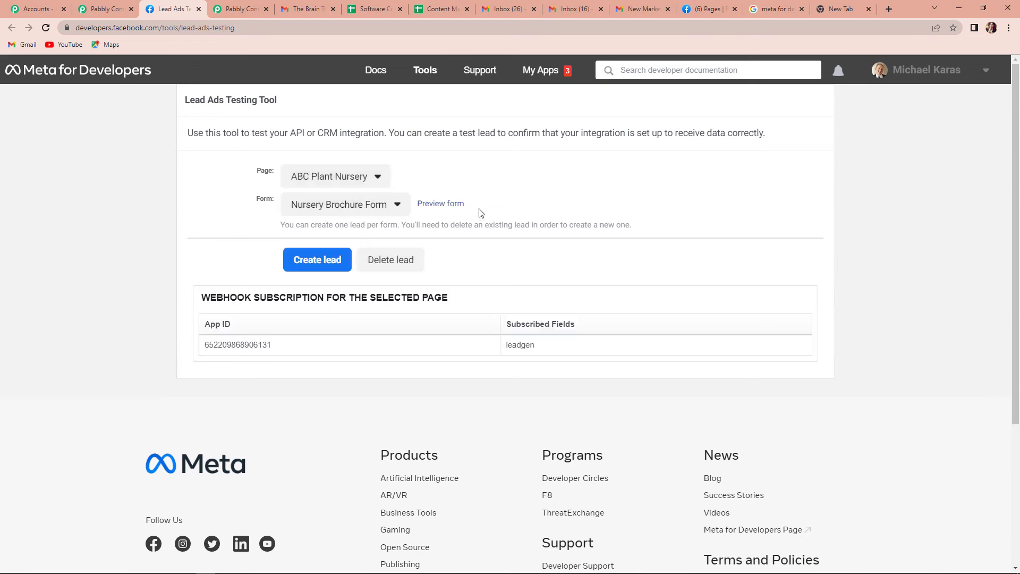
{"action": "left_click", "coordinate": [444, 205]}
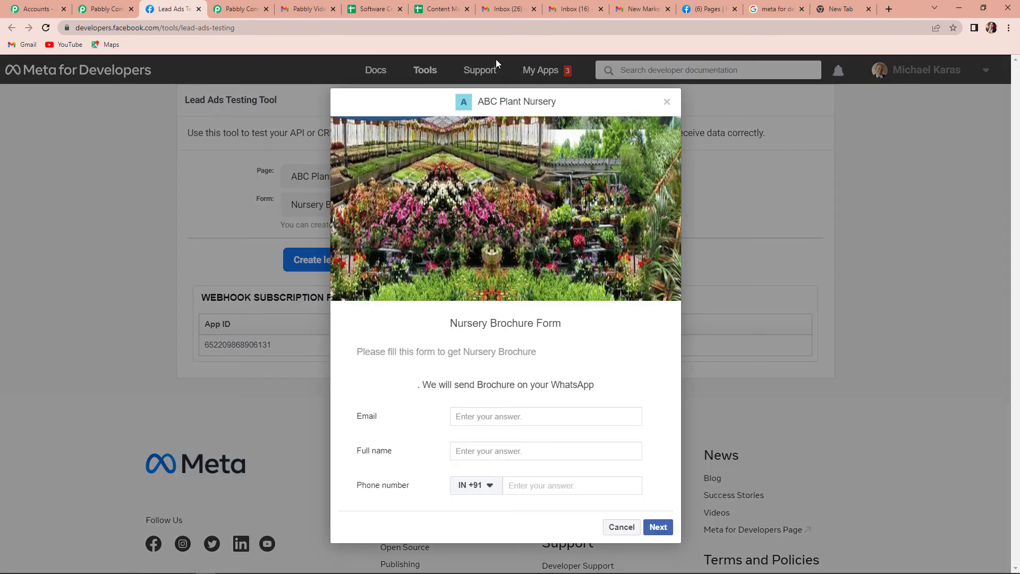
Step: Fill in a test email, full name and phone number, and submit the lead
{"action": "left_click", "coordinate": [473, 420]}
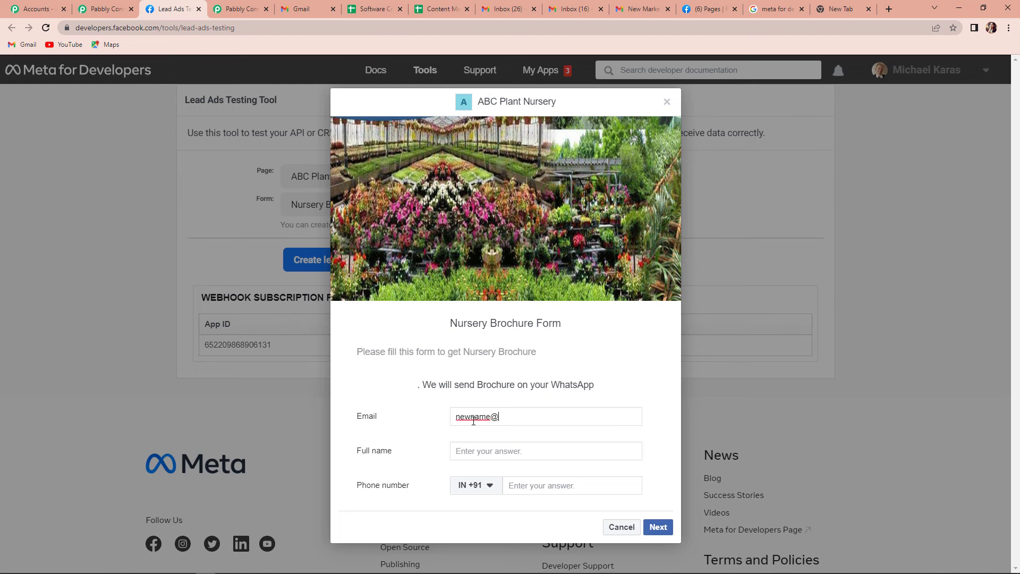
{"action": "left_click", "coordinate": [474, 450]}
{"action": "type", "text": "New Name"}
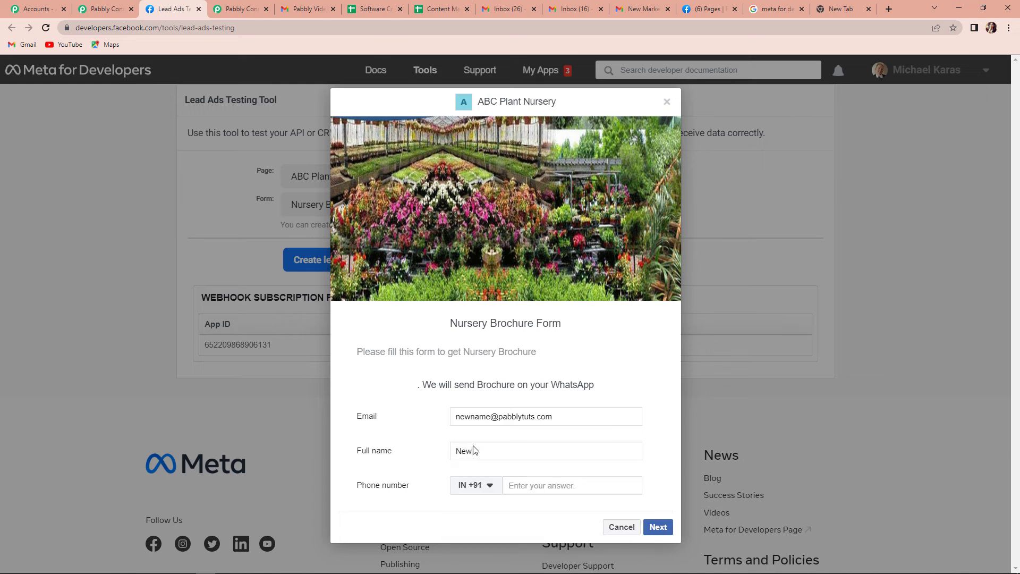
{"action": "left_click", "coordinate": [552, 486]}
{"action": "type", "text": "91111 11111"}
{"action": "left_click", "coordinate": [659, 527]}
{"action": "left_click", "coordinate": [656, 405]}
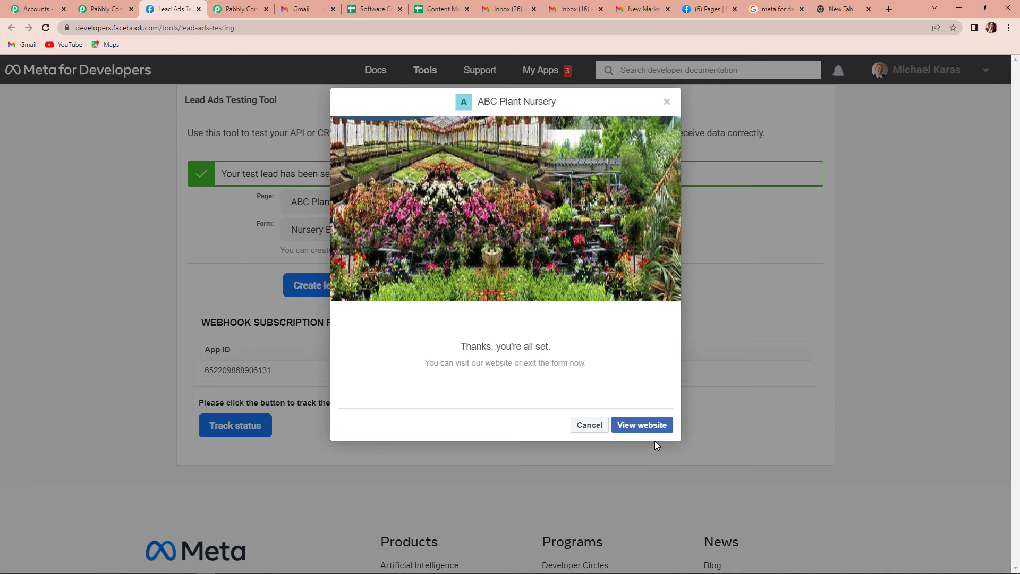
{"action": "left_click", "coordinate": [643, 9]}
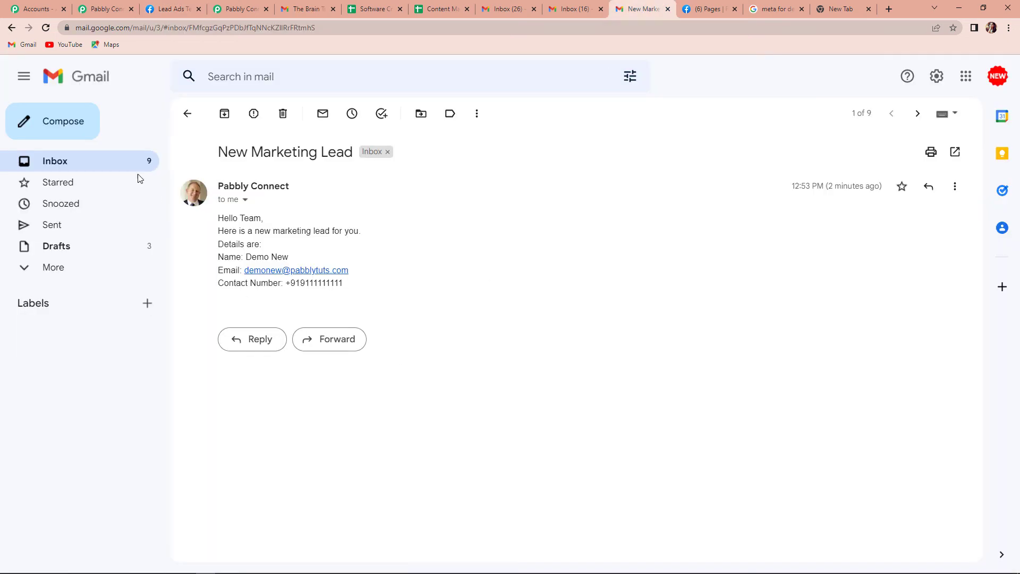
Step: Open the New Marketing Lead email in one Gmail inbox and New Sales Lead in the other
{"action": "left_click", "coordinate": [35, 162]}
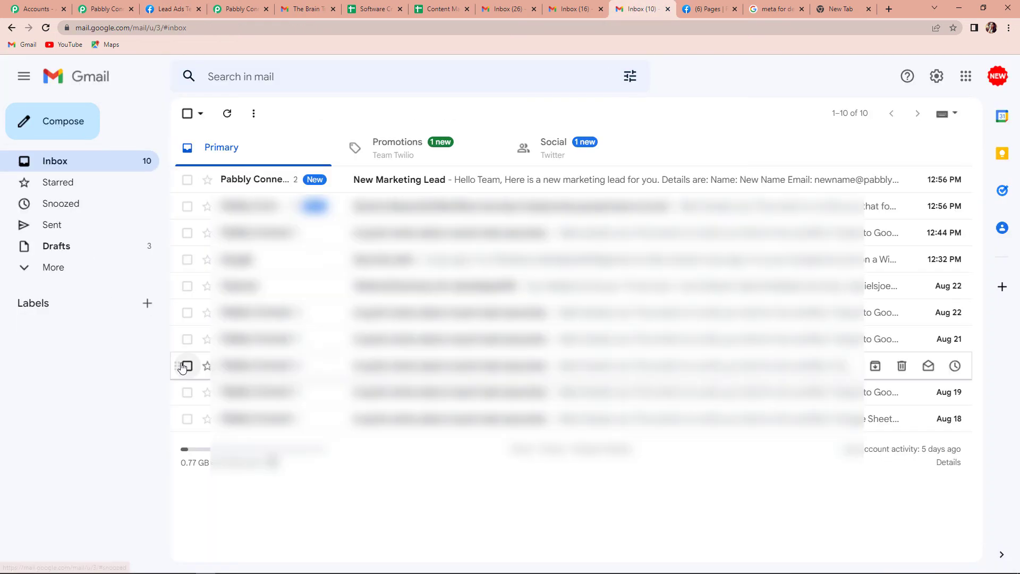
{"action": "left_click", "coordinate": [398, 183]}
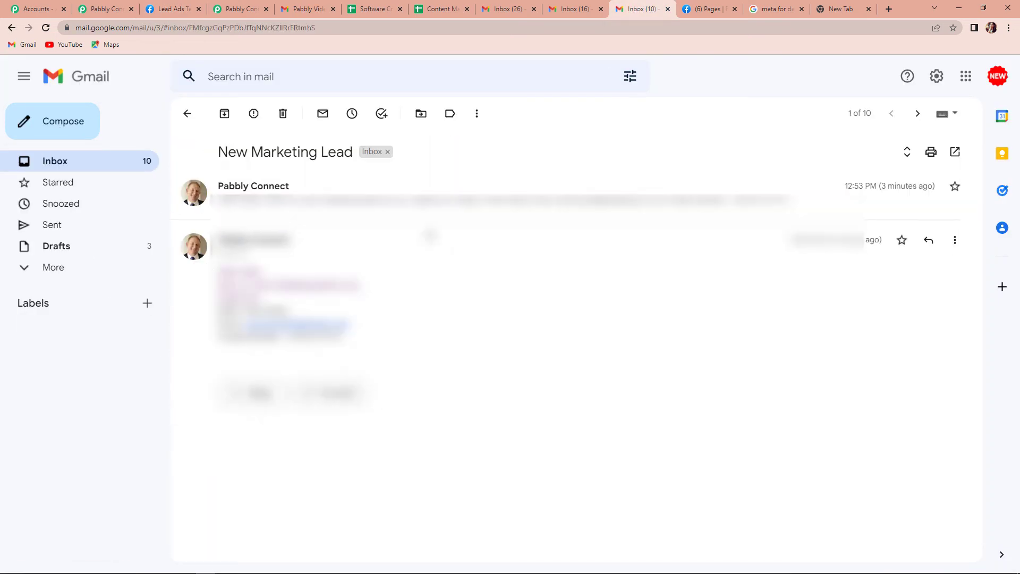
{"action": "left_click", "coordinate": [567, 12]}
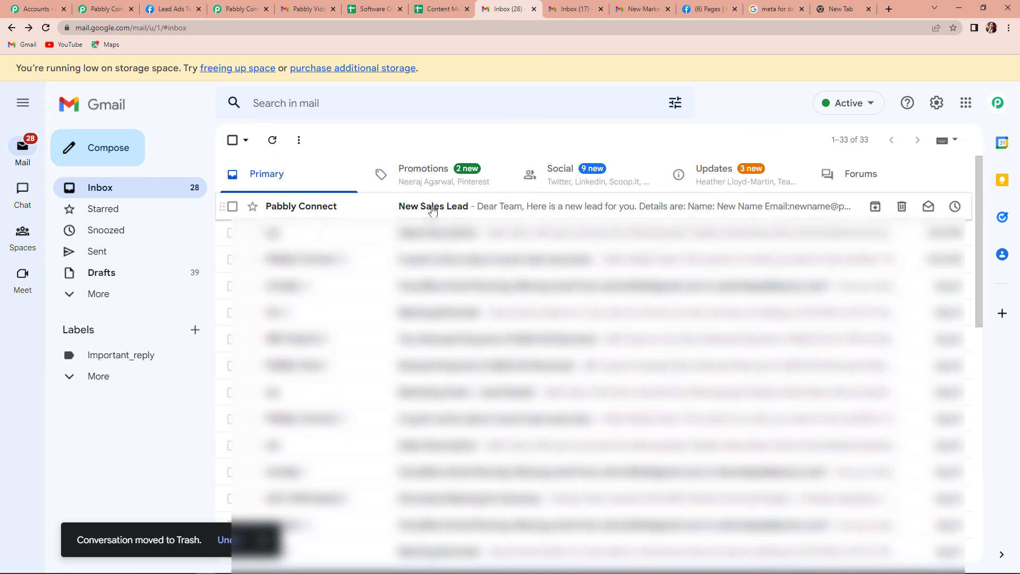
{"action": "left_click", "coordinate": [428, 206]}
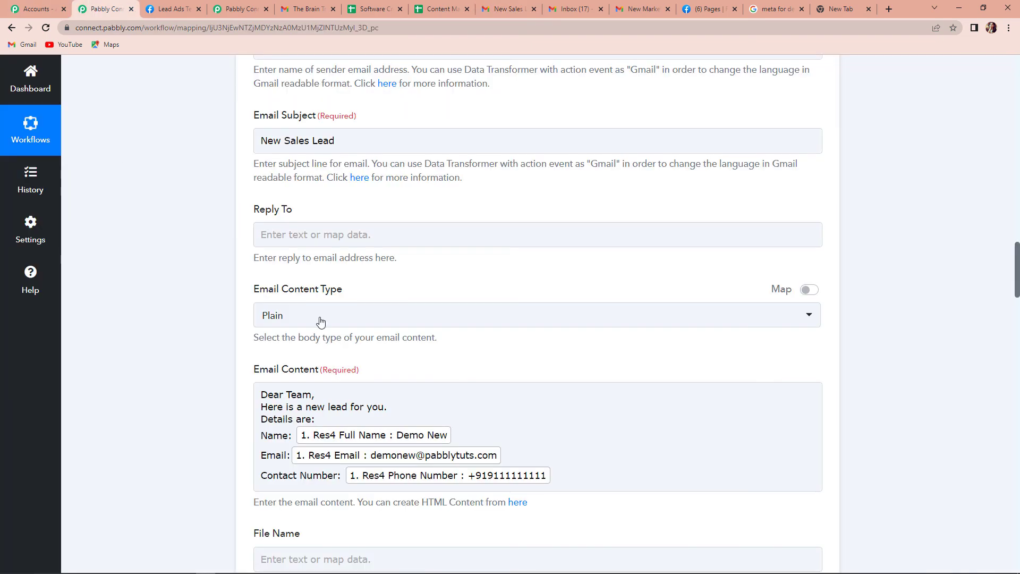
Step: Collapse the Facebook Lead Ads trigger and both Gmail Send Email action steps
{"action": "left_click", "coordinate": [96, 8]}
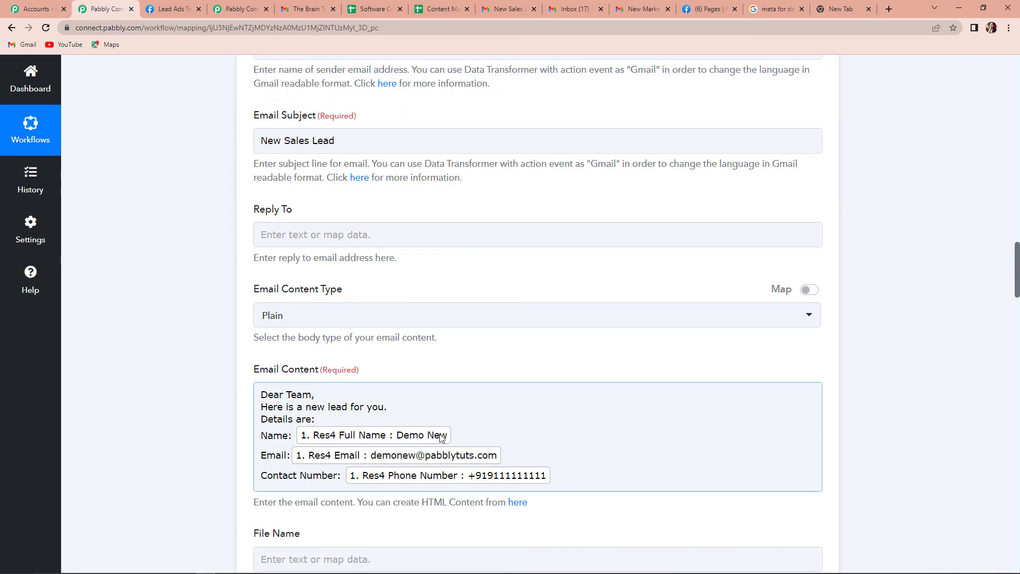
{"action": "left_click", "coordinate": [877, 442]}
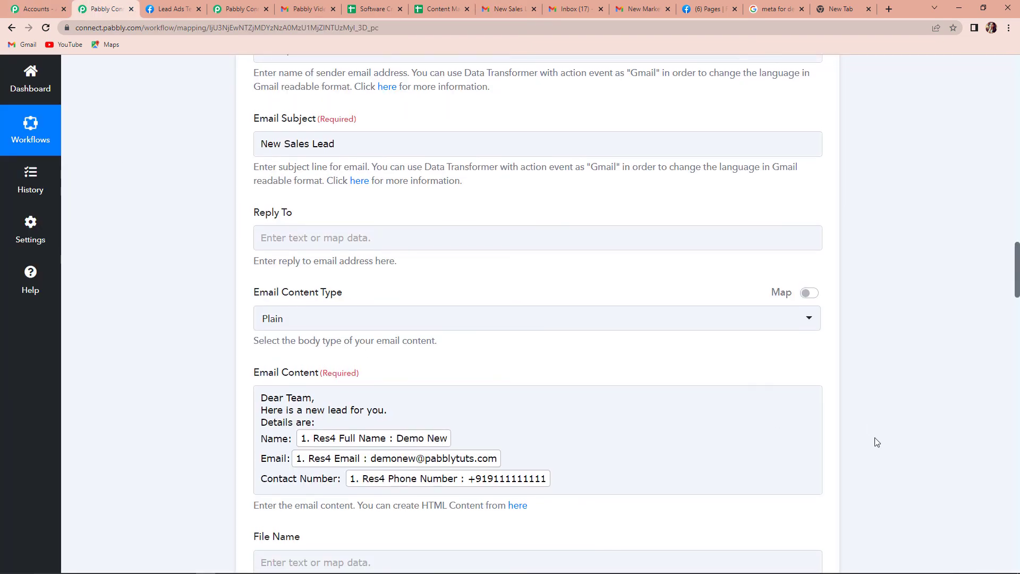
{"action": "scroll", "coordinate": [875, 441], "scroll_direction": "up", "scroll_amount": 20}
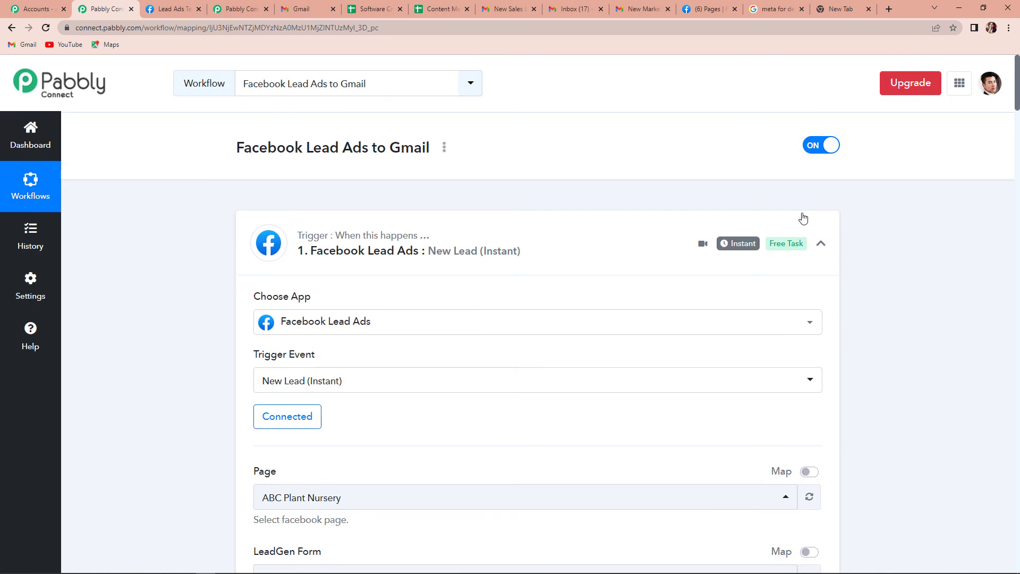
{"action": "left_click", "coordinate": [820, 244]}
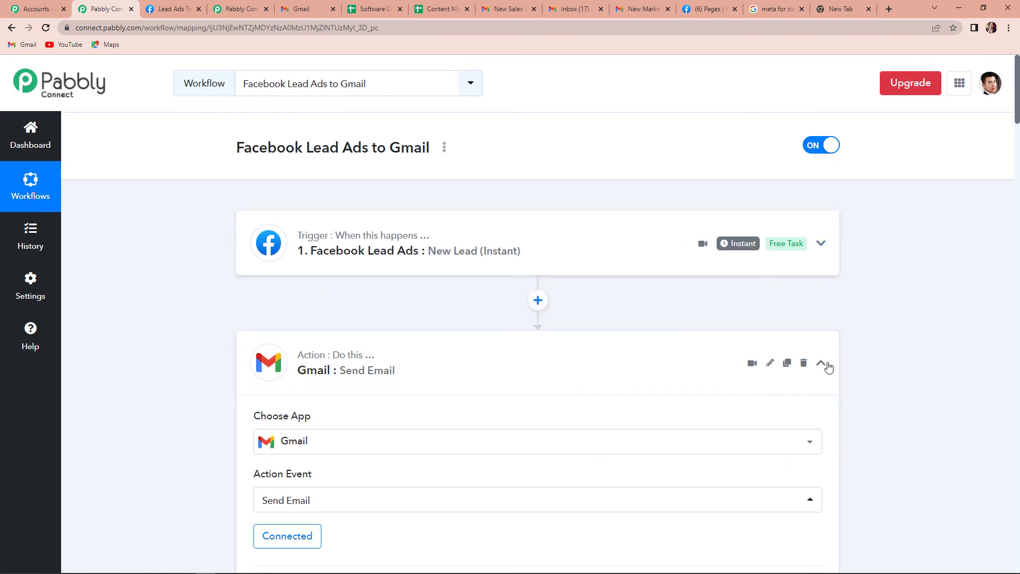
{"action": "left_click", "coordinate": [822, 365]}
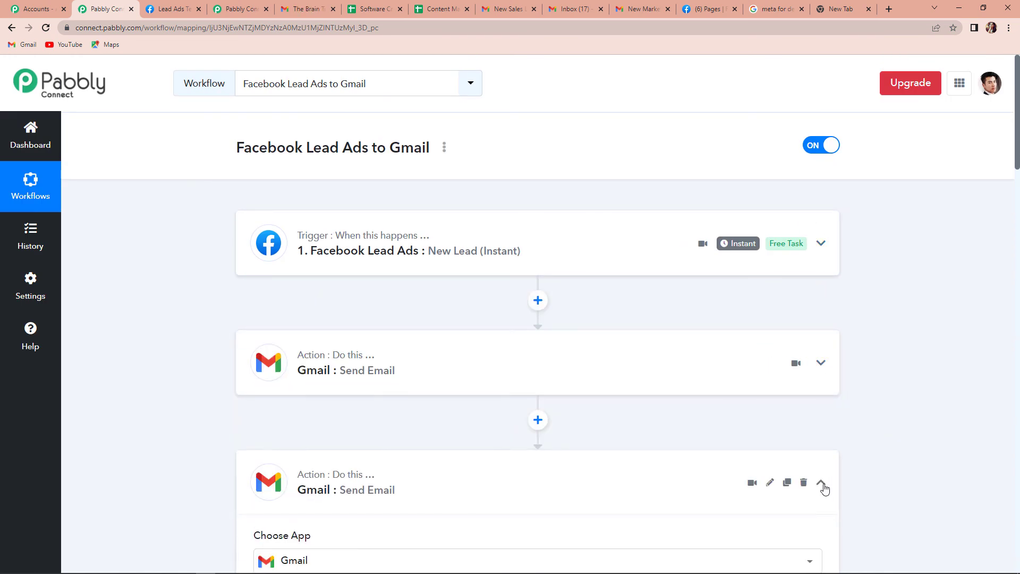
{"action": "left_click", "coordinate": [822, 484]}
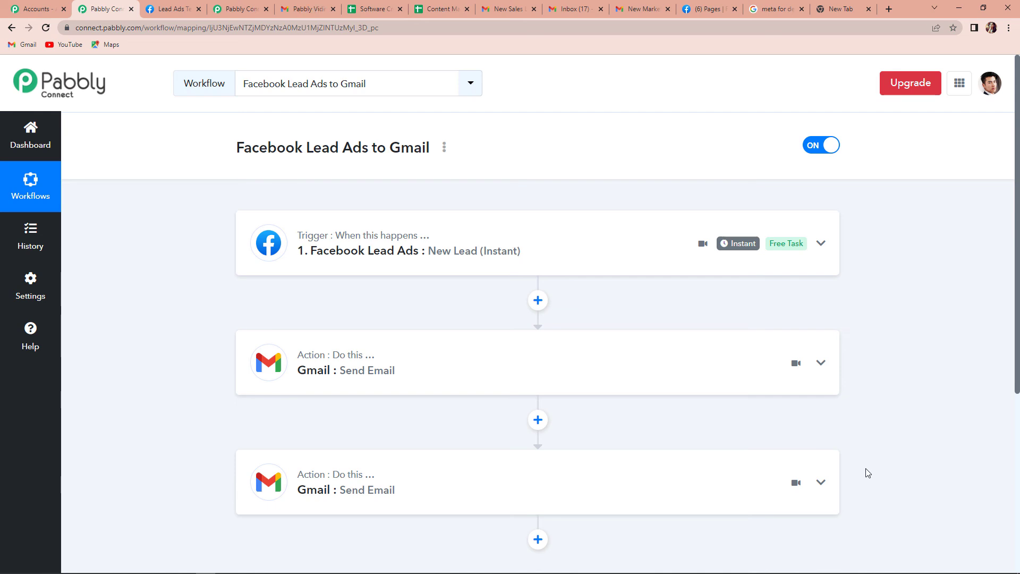